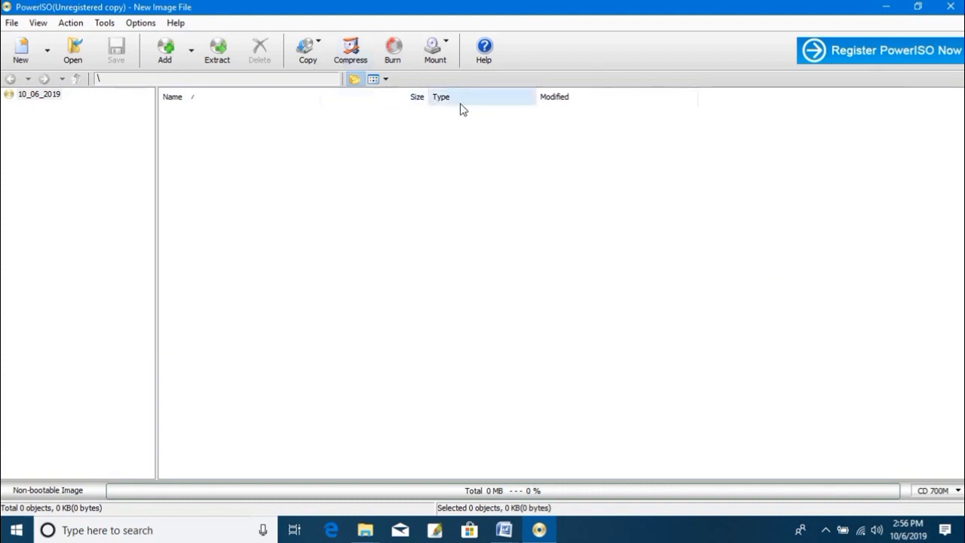
Step: Minimize the open windows and view the DVD RW Drive (G:) in This PC
left_click(886, 7)
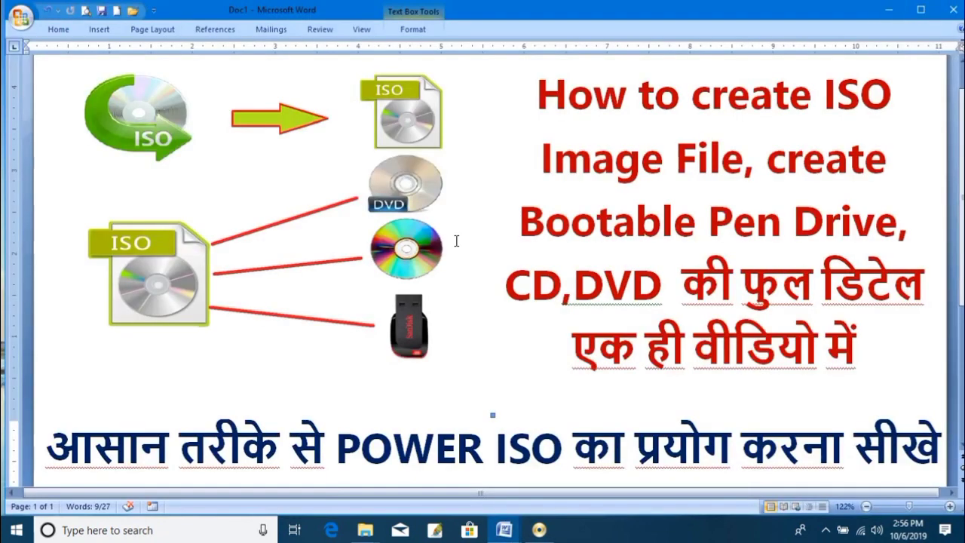
left_click(889, 11)
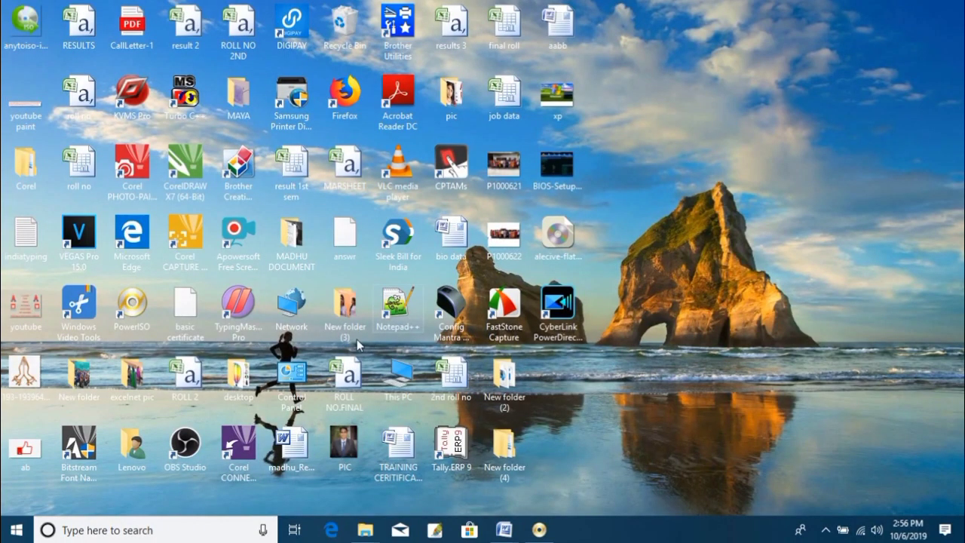
double_click(400, 372)
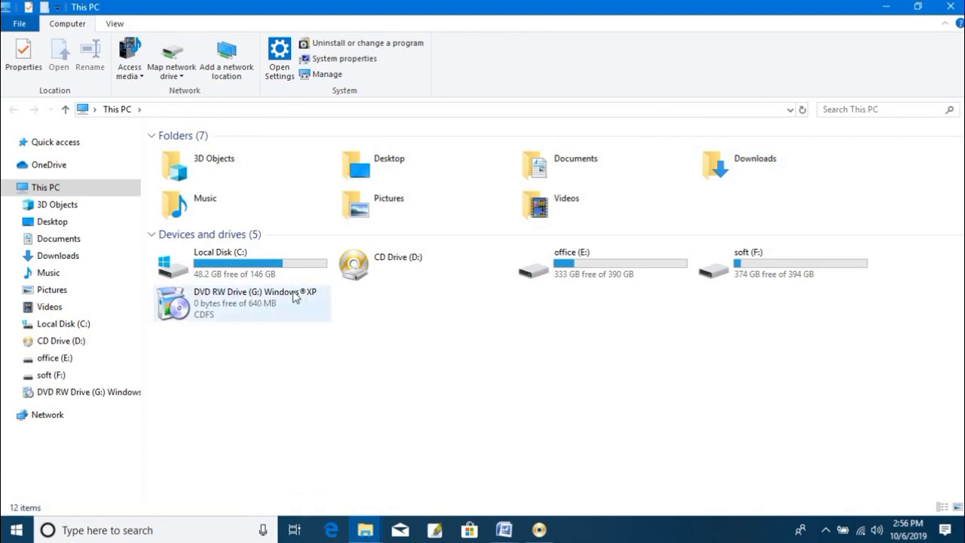
mouse_move(279, 307)
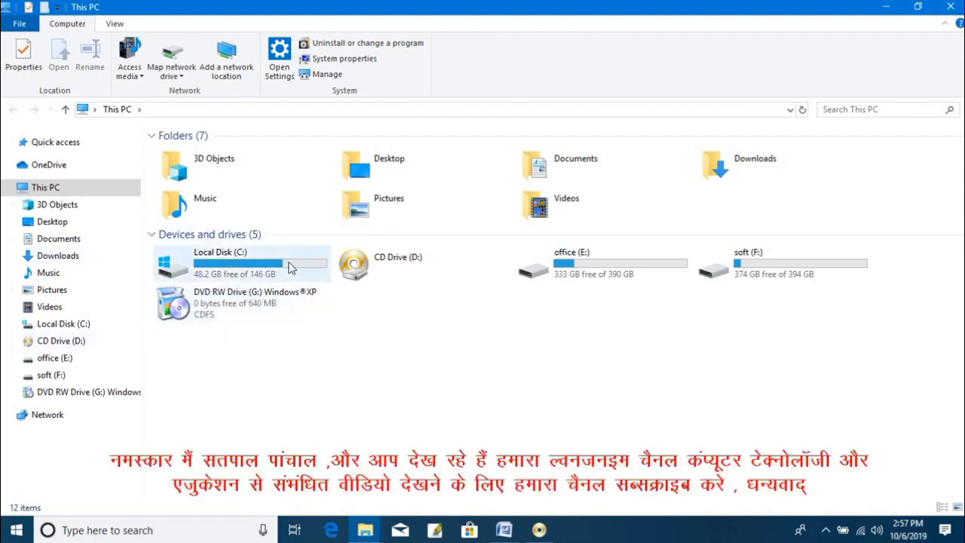
Step: In PowerISO, set up a disc image file from DVD RW Drive (G:) in Standard ISO Images (.ISO) format
left_click(541, 530)
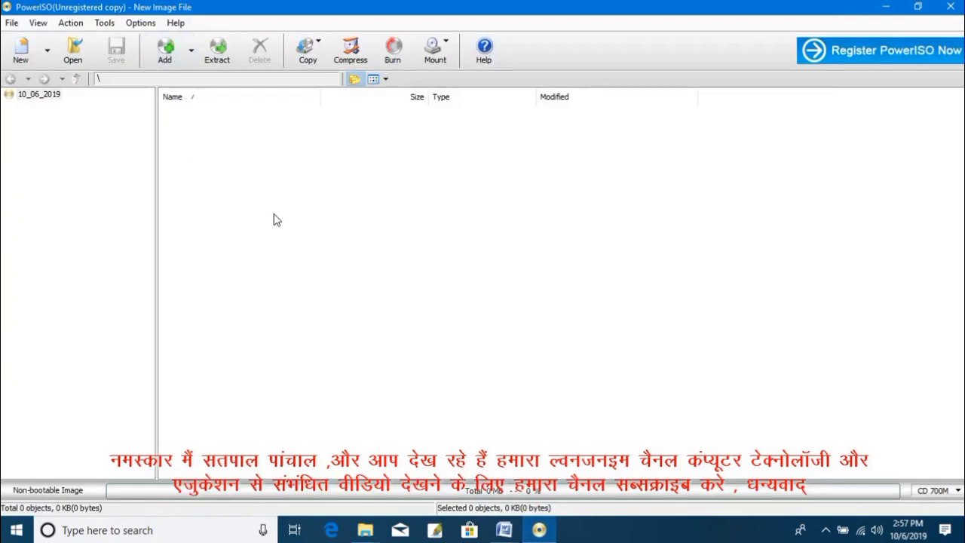
left_click(319, 55)
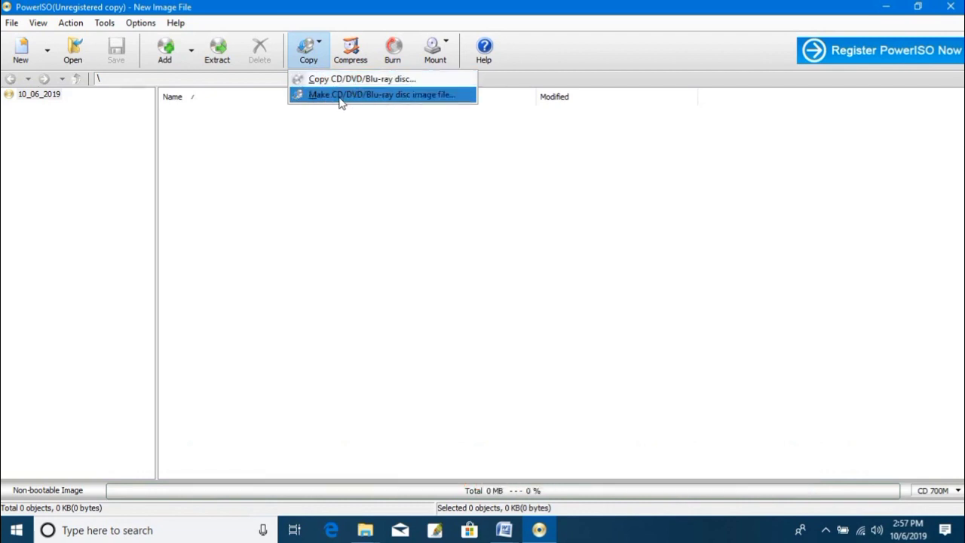
left_click(412, 95)
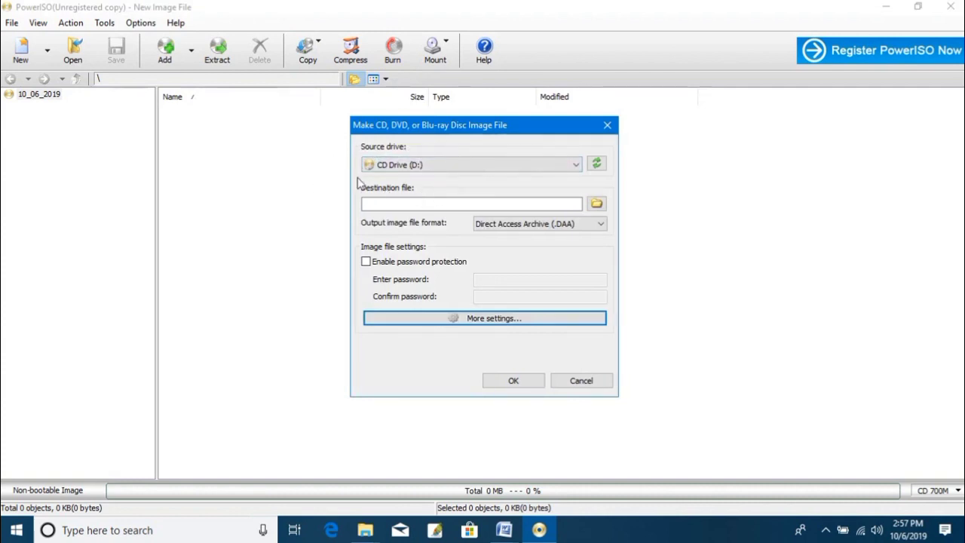
left_click(577, 166)
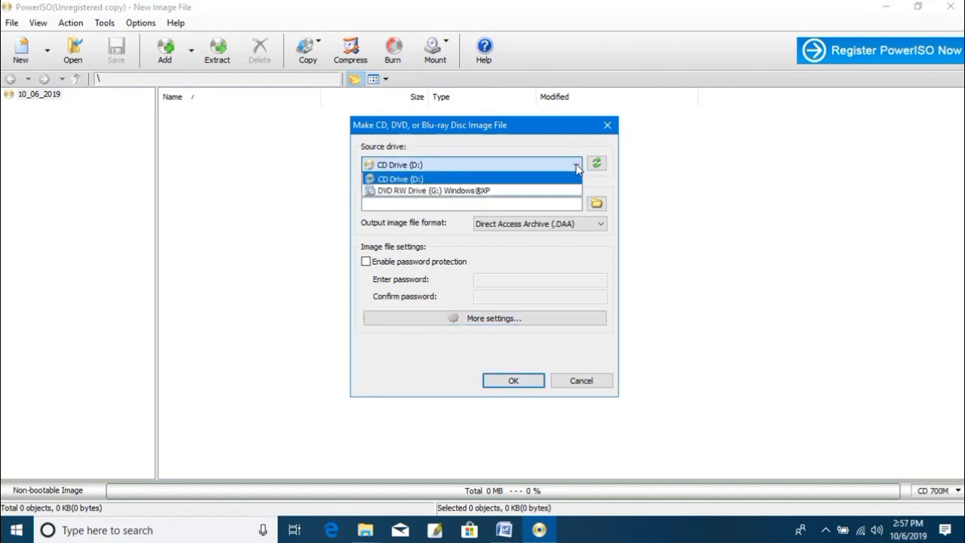
left_click(404, 195)
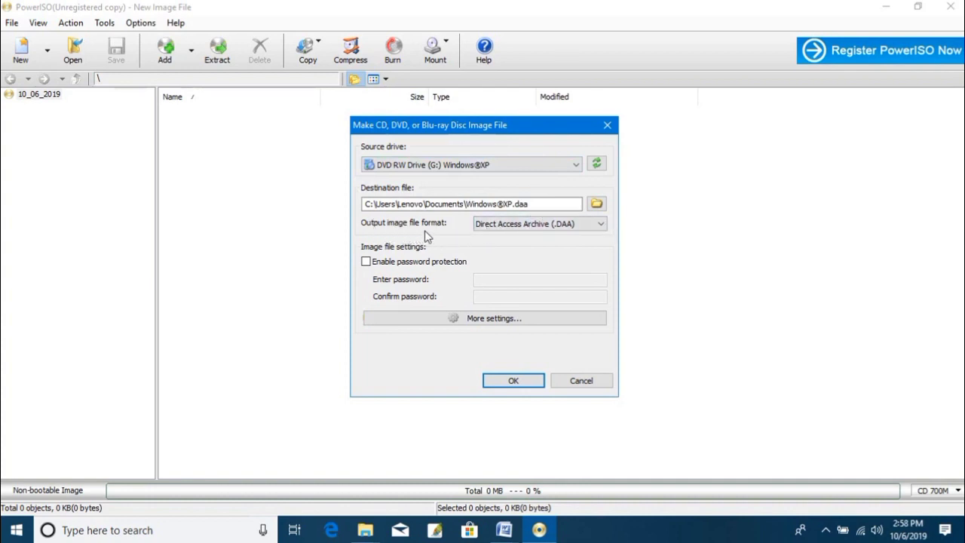
left_click(606, 230)
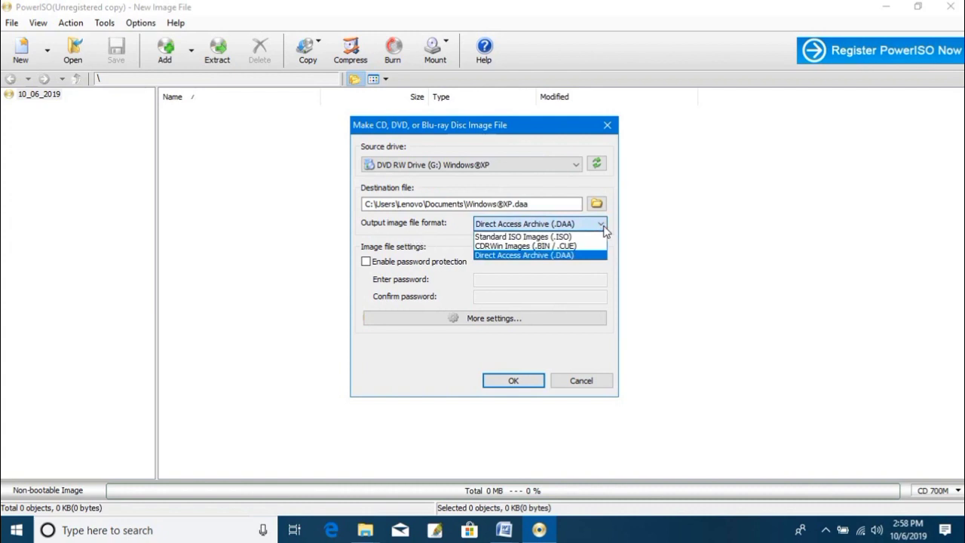
left_click(528, 237)
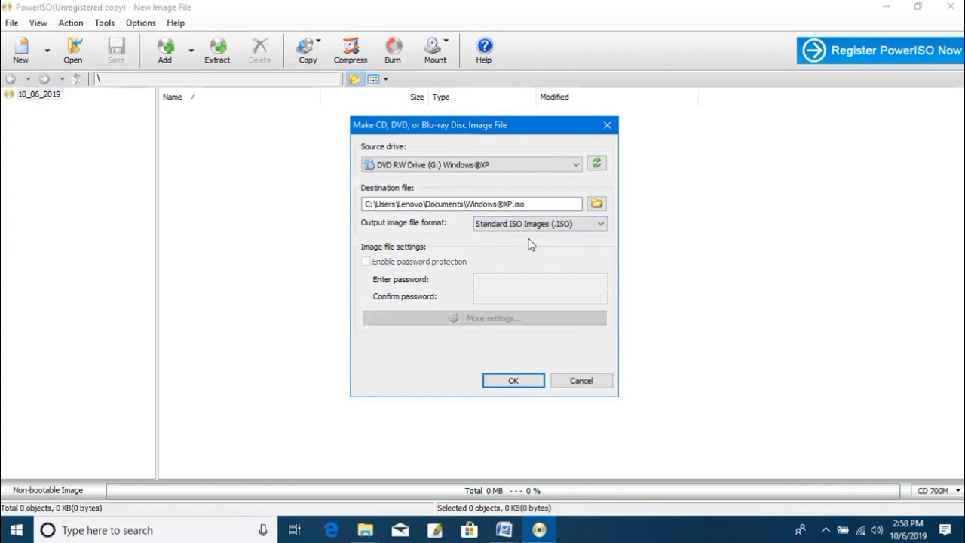
Step: Set the destination file to Windows®XP.iso on the Desktop and start making the disc image
left_click(596, 204)
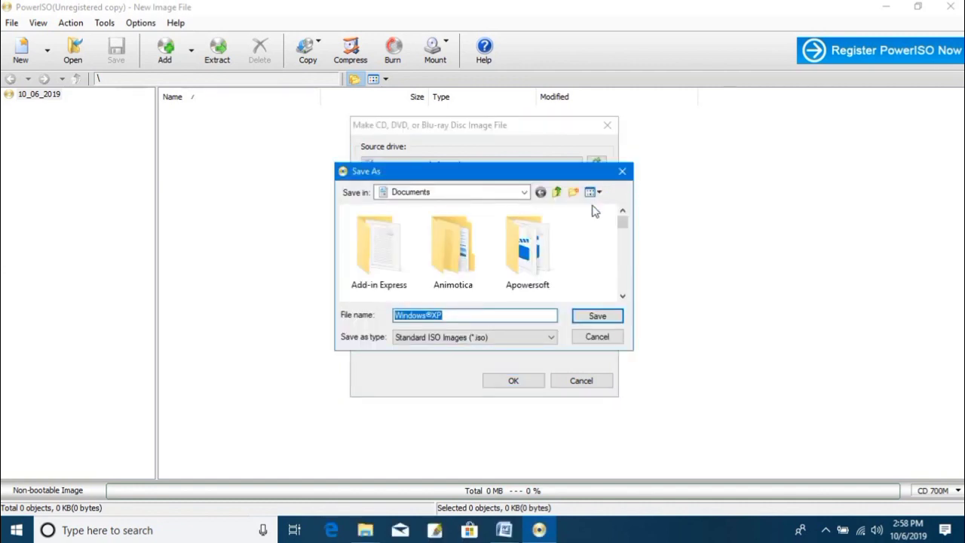
left_click(524, 194)
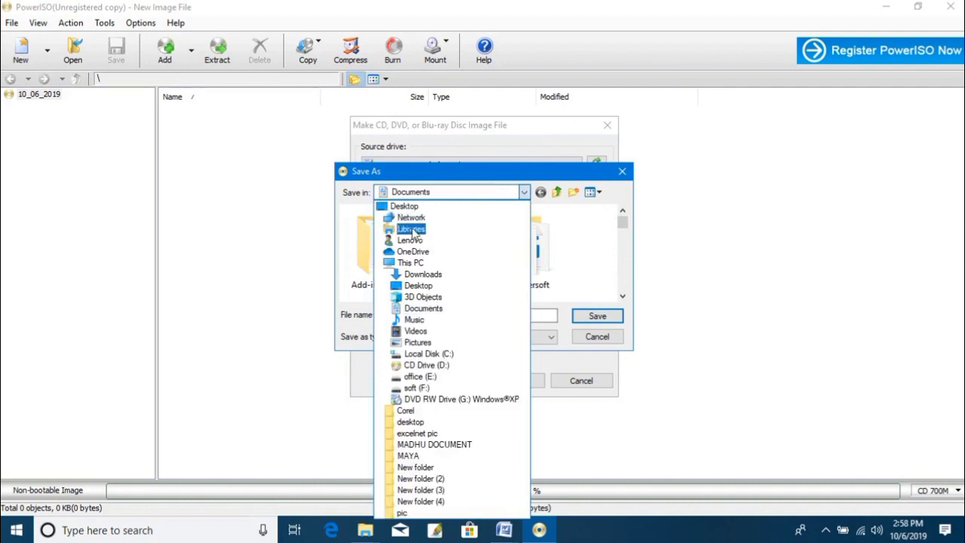
left_click(411, 210)
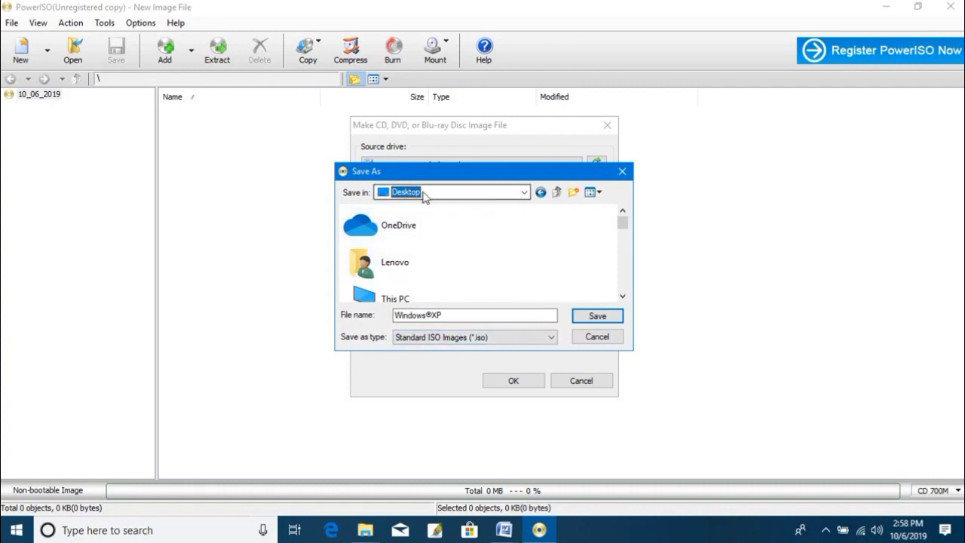
left_click(597, 316)
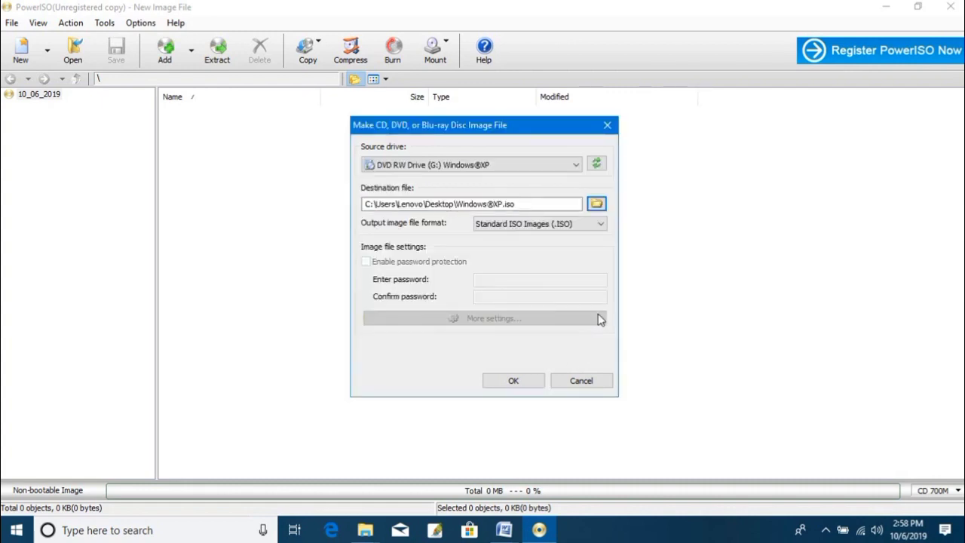
left_click(519, 382)
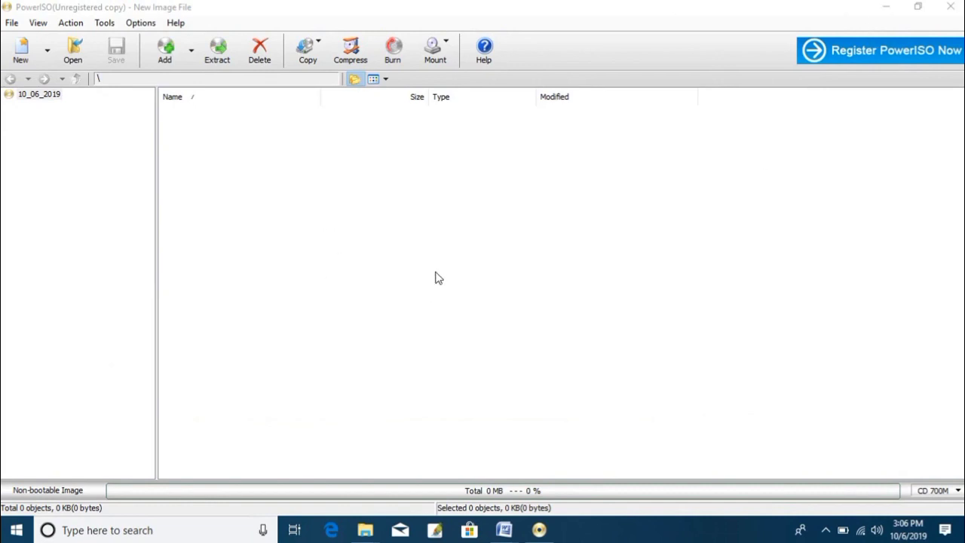
Step: Check the Desktop for the new image and load Windows®XP.iso from there as the source file for burning
left_click(887, 10)
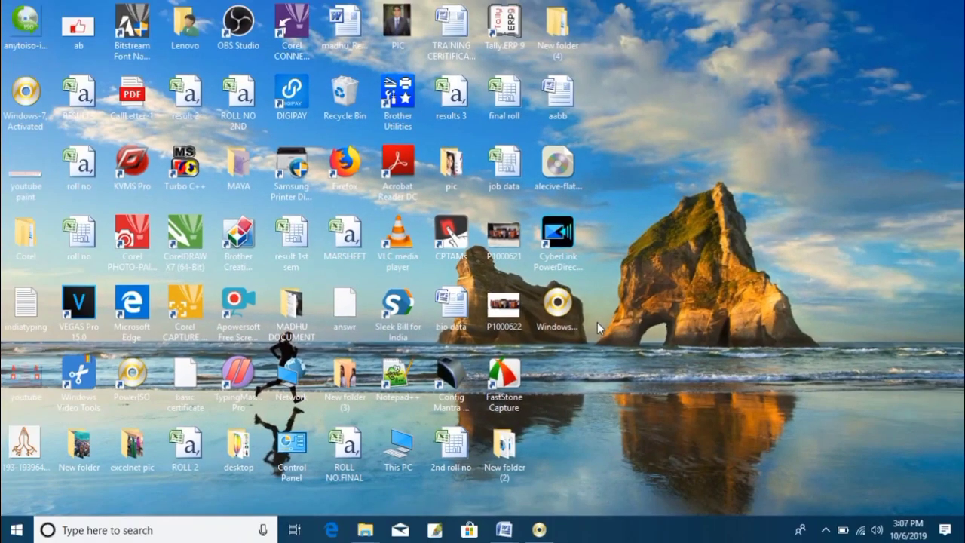
left_click(539, 530)
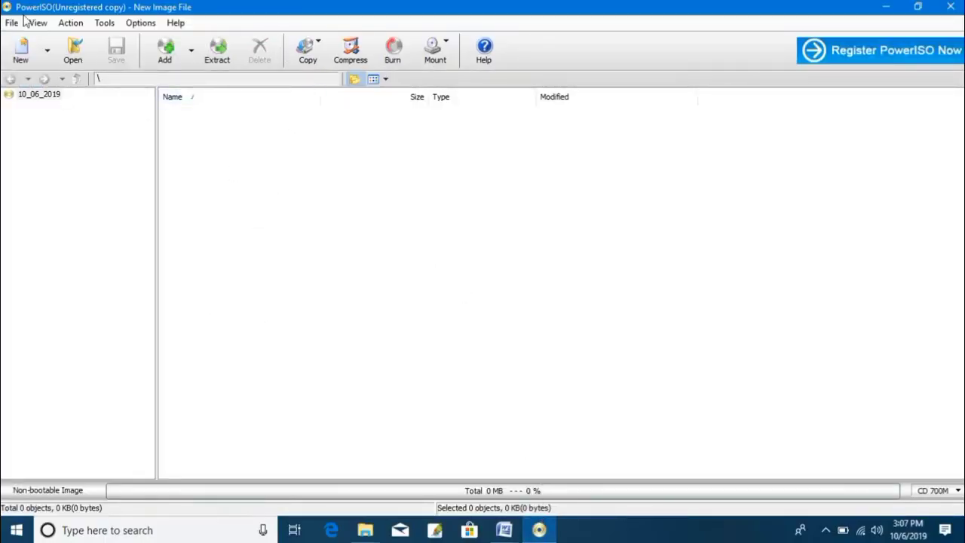
left_click(106, 23)
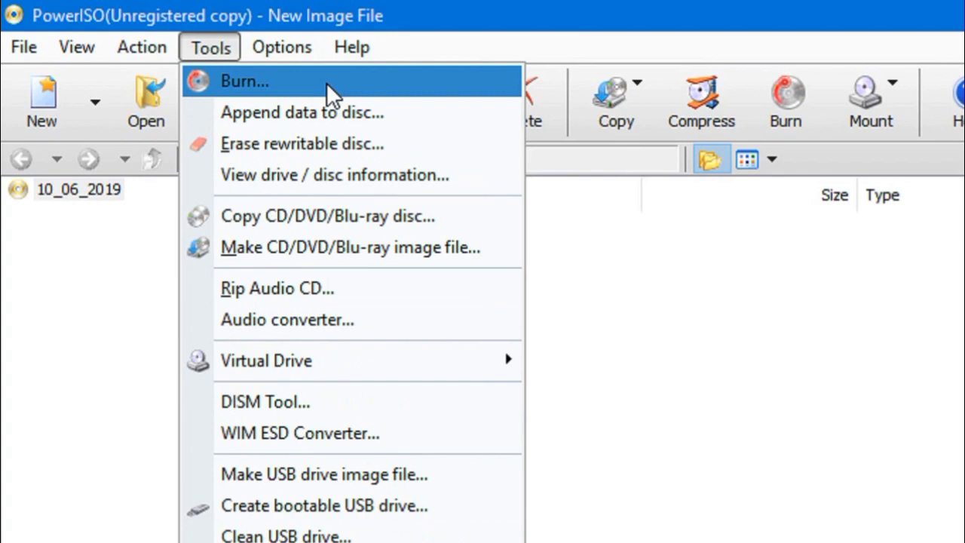
left_click(327, 82)
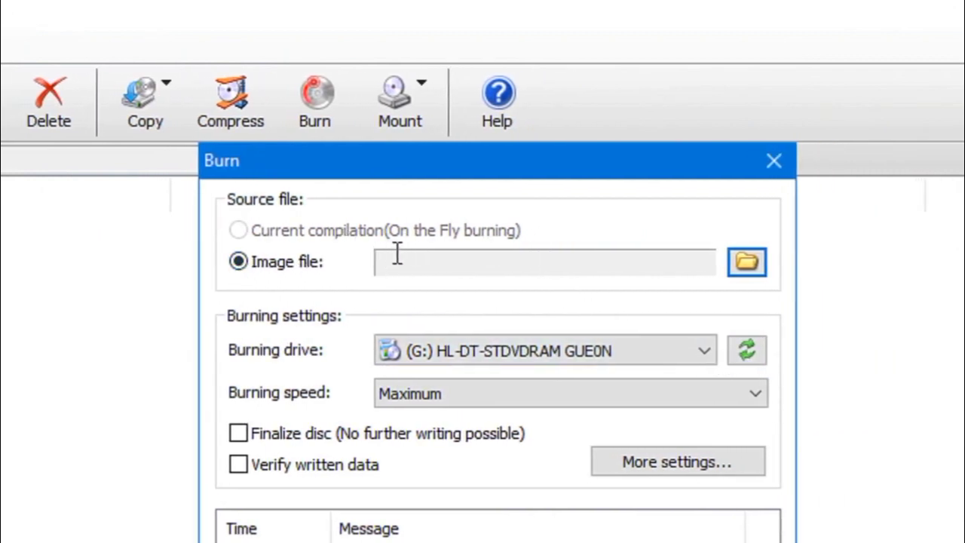
left_click(733, 268)
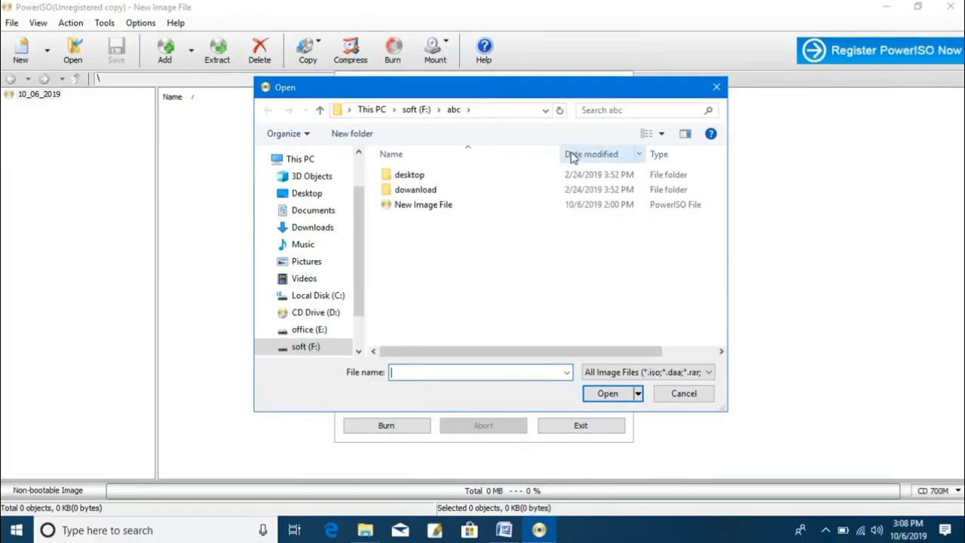
left_click(316, 198)
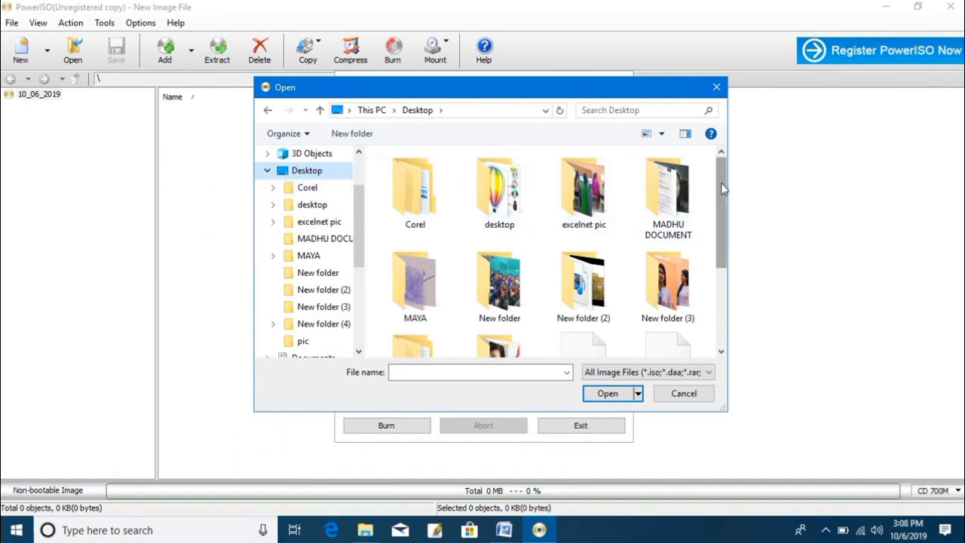
left_click_drag(721, 183, 724, 271)
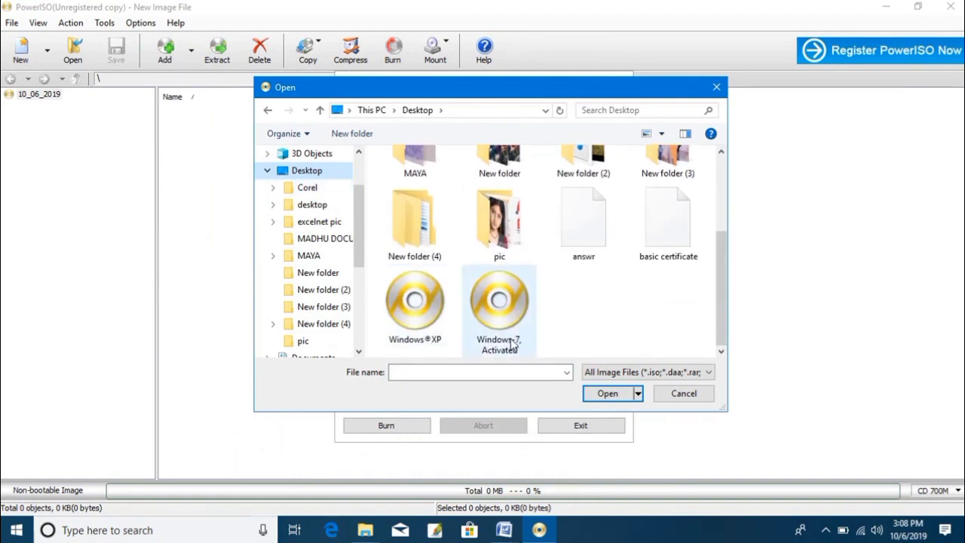
left_click(421, 322)
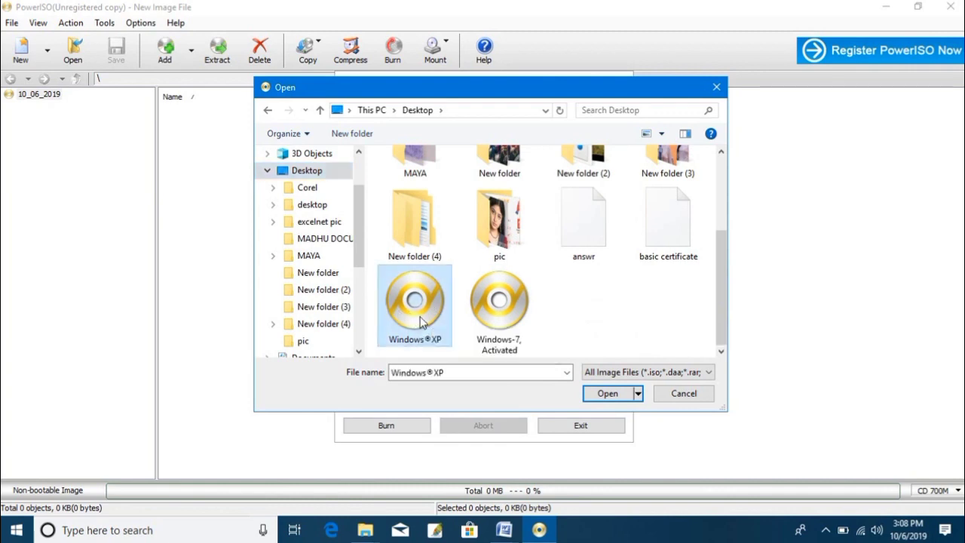
left_click(609, 394)
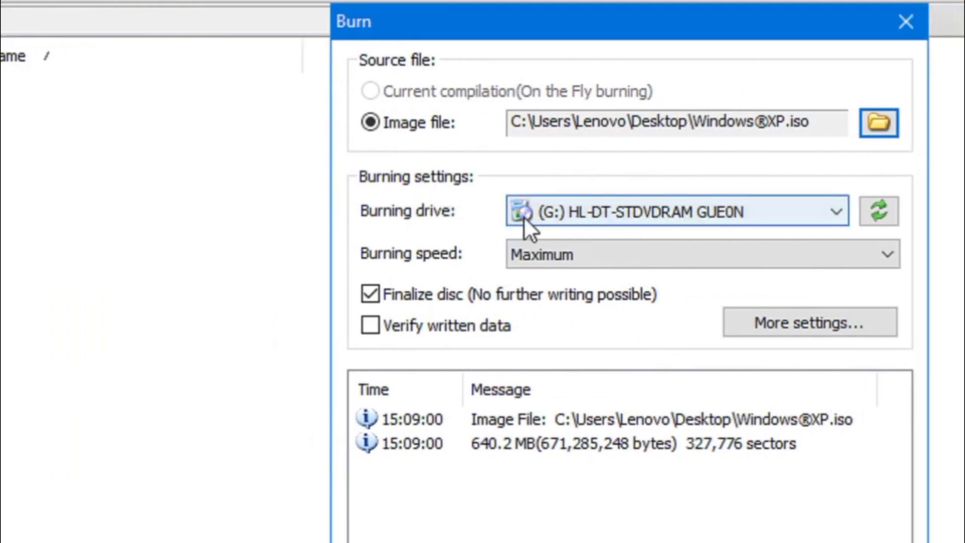
Step: Burn the image to disc in drive (G:) HL-DT-STDVDRAM GUE0N, and close the Burn dialog on completion
left_click(830, 212)
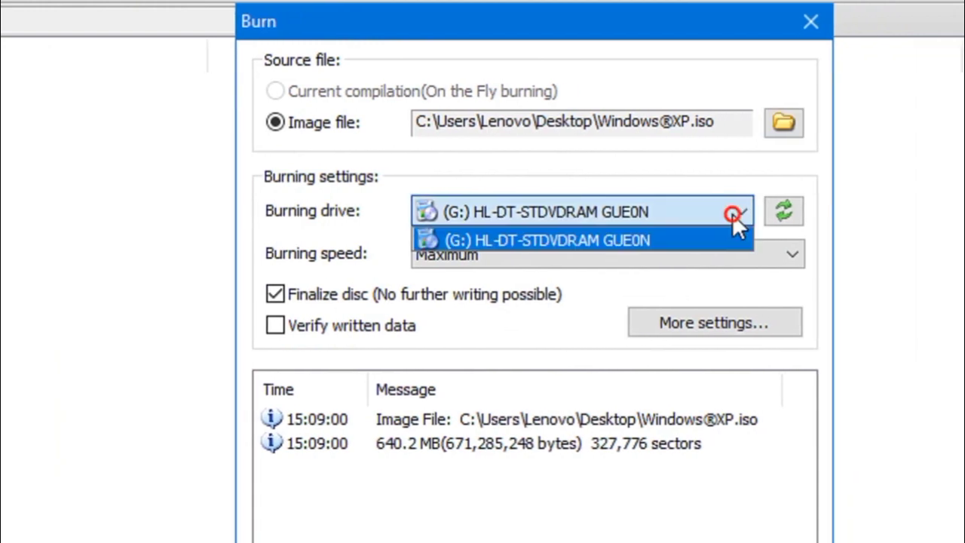
left_click(549, 235)
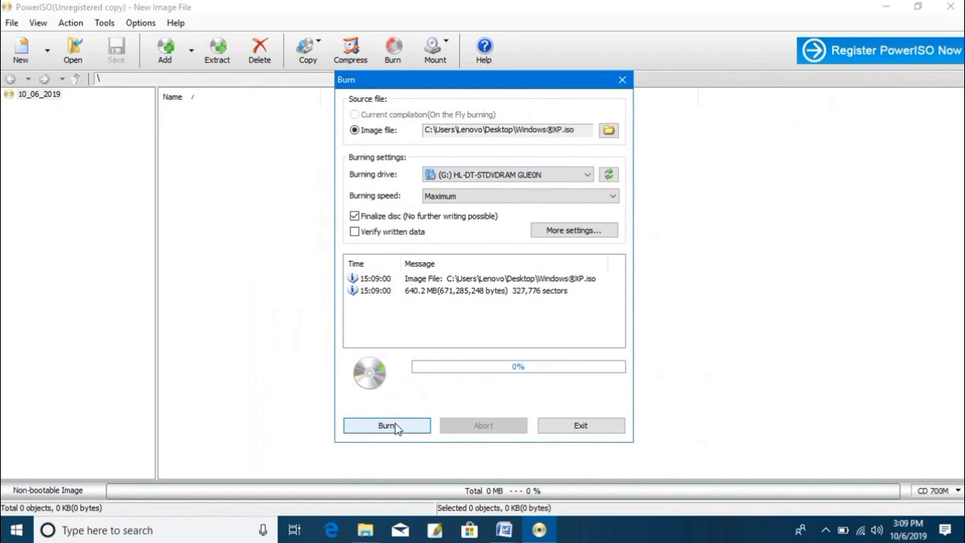
left_click(386, 426)
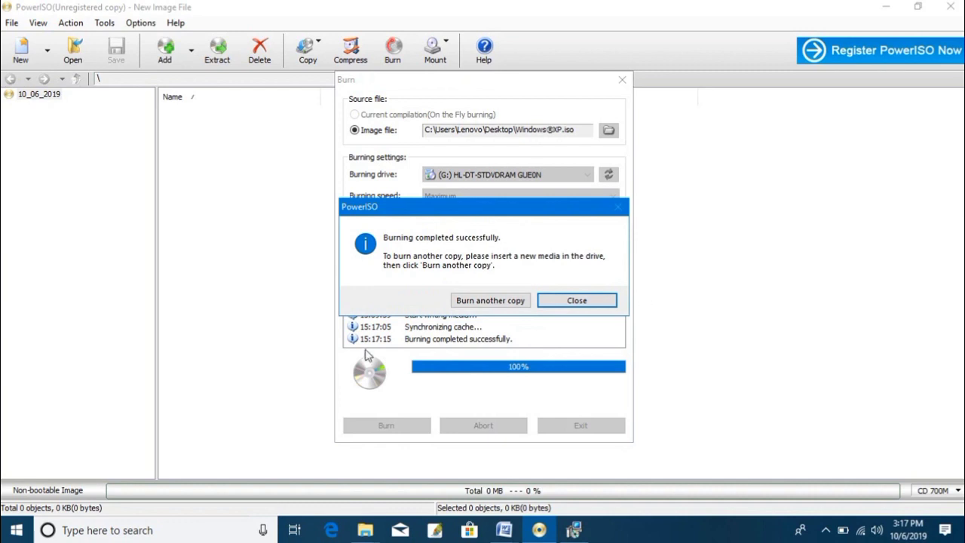
left_click(556, 309)
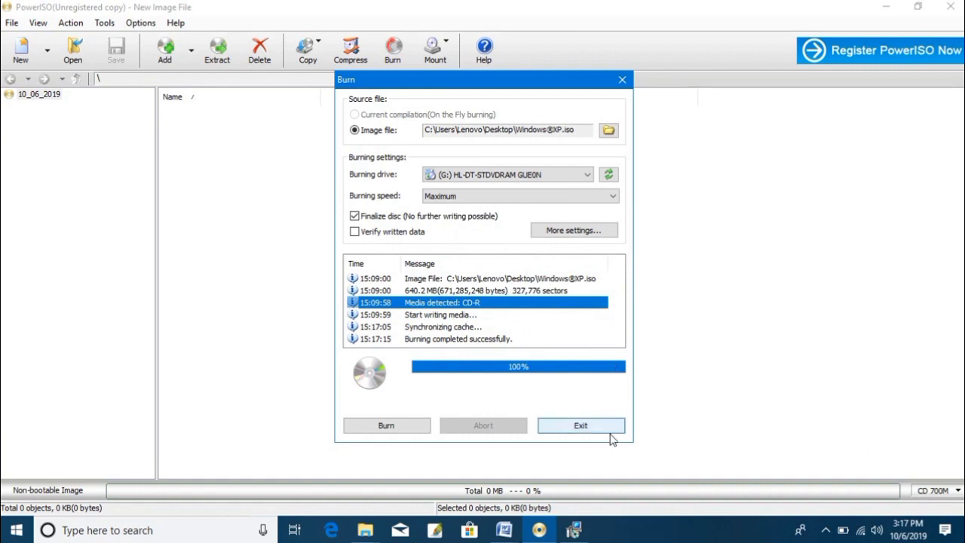
left_click(557, 426)
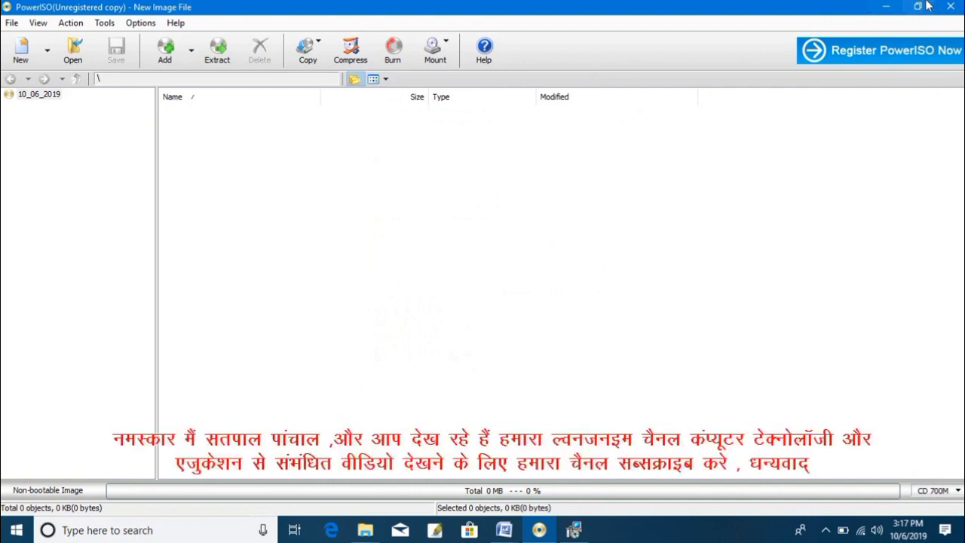
Step: Minimize PowerISO and view This PC in a maximized File Explorer window
left_click(888, 6)
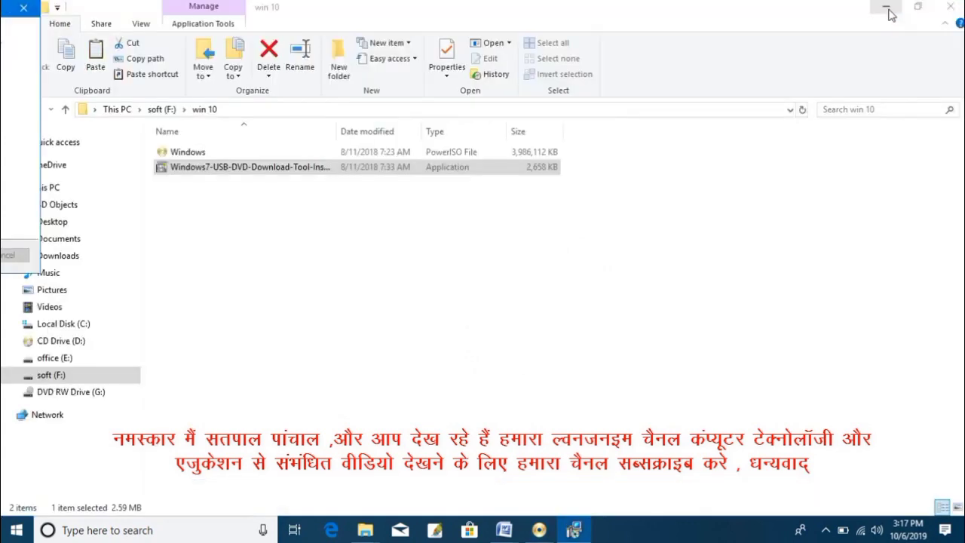
left_click(898, 6)
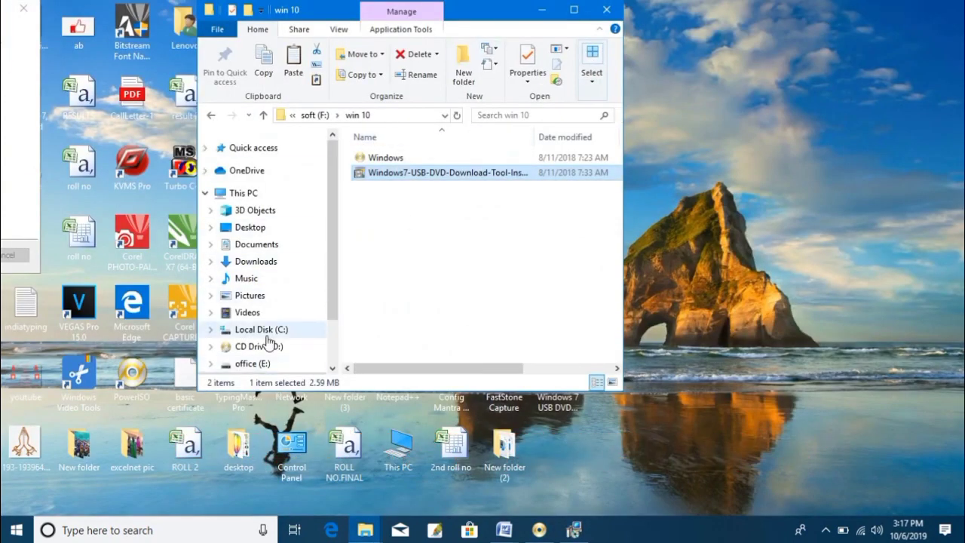
left_click(260, 193)
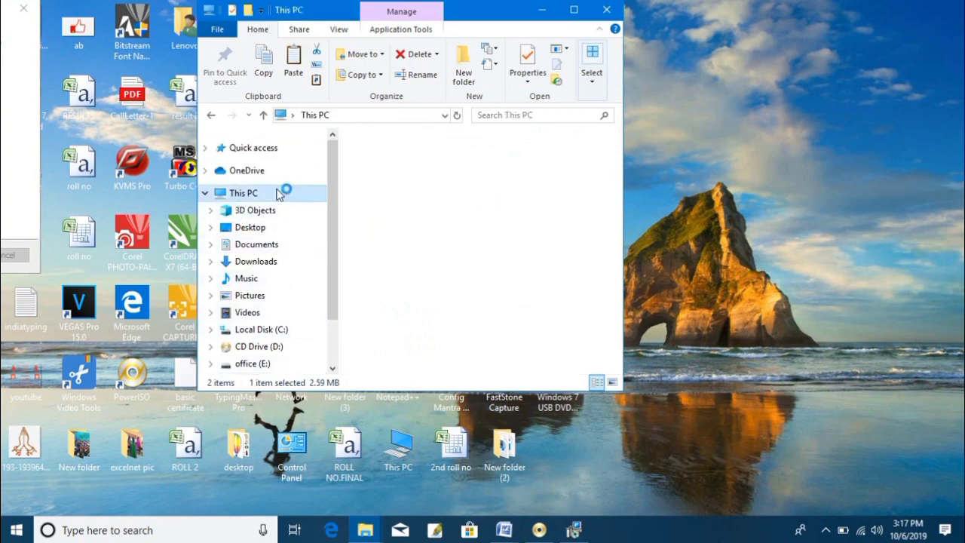
left_click(574, 10)
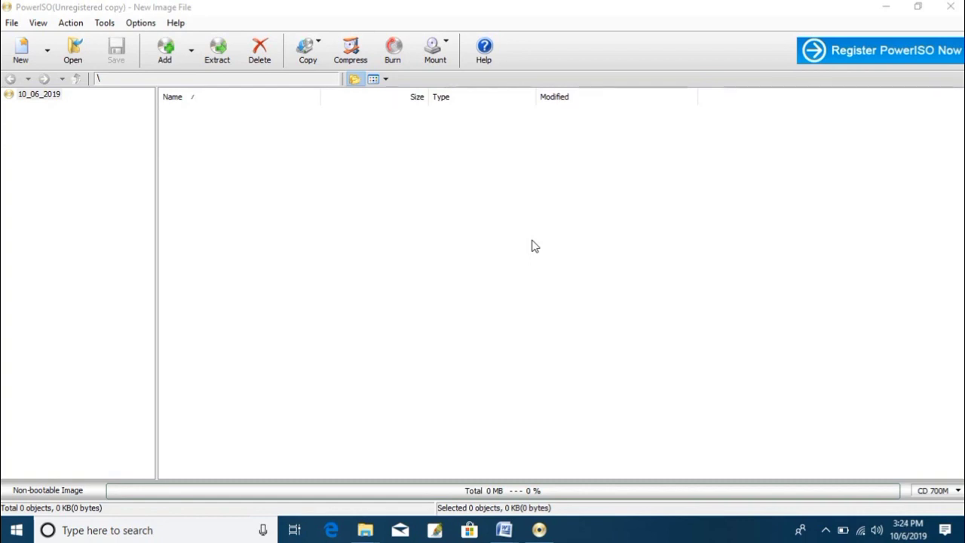
Step: Search Windows for "WINDOWS 7" and launch the Windows 7 USB DVD Download Tool
left_click(184, 530)
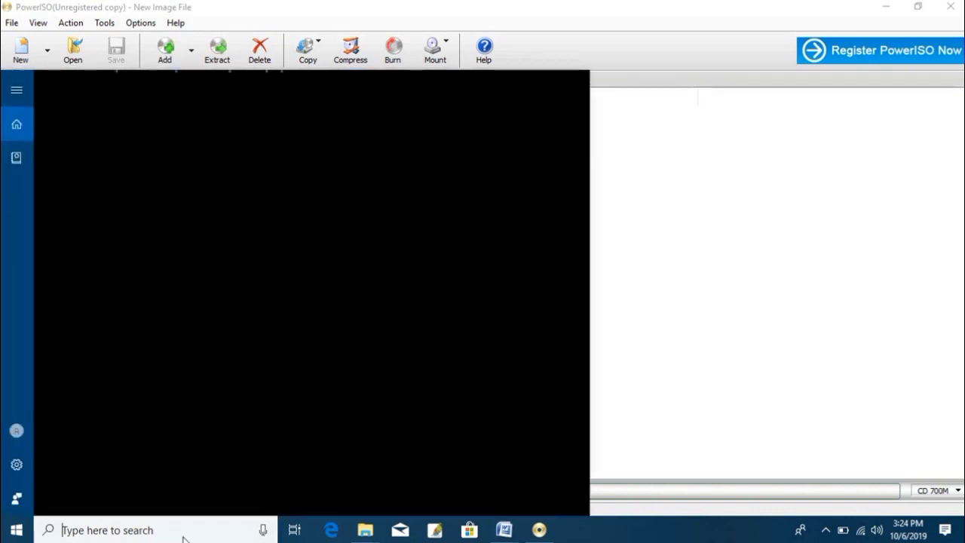
type("WIND")
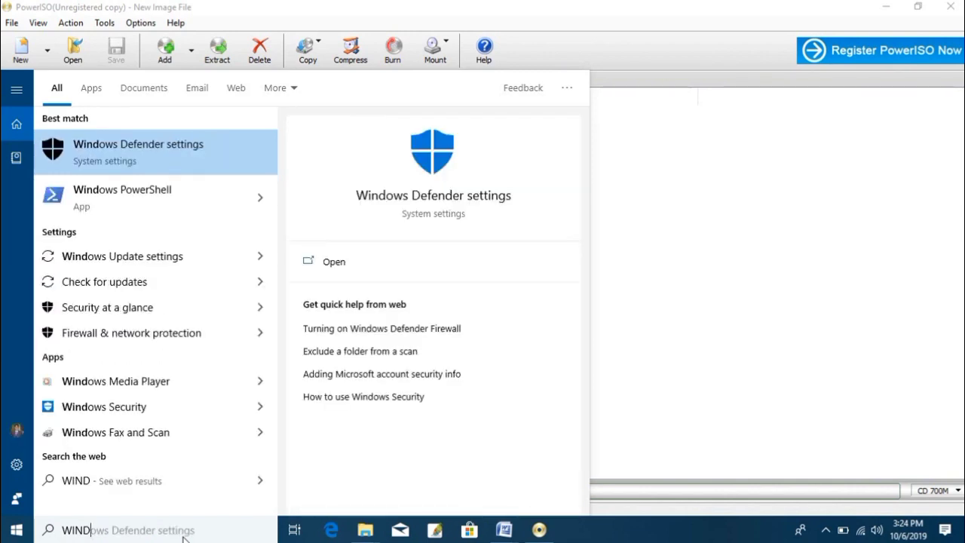
type("OWS ")
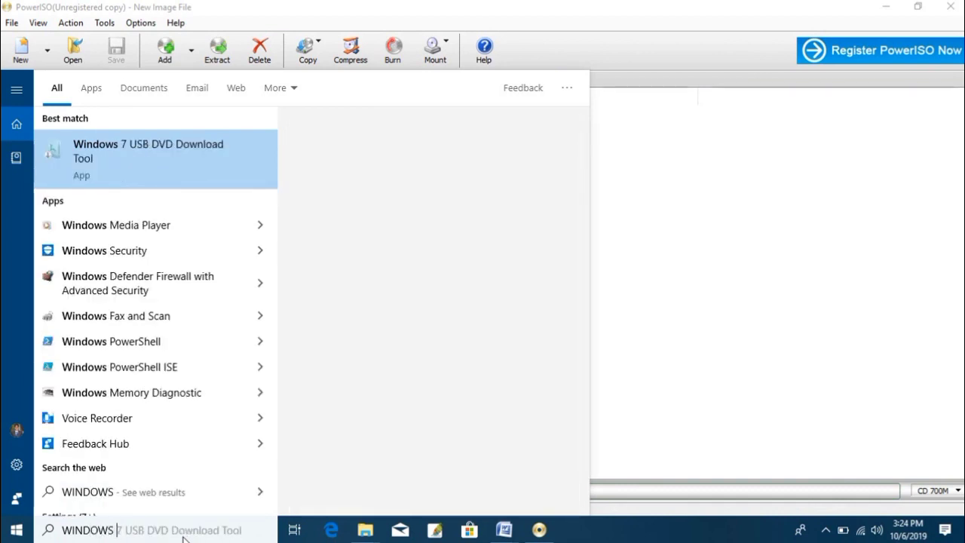
type("7")
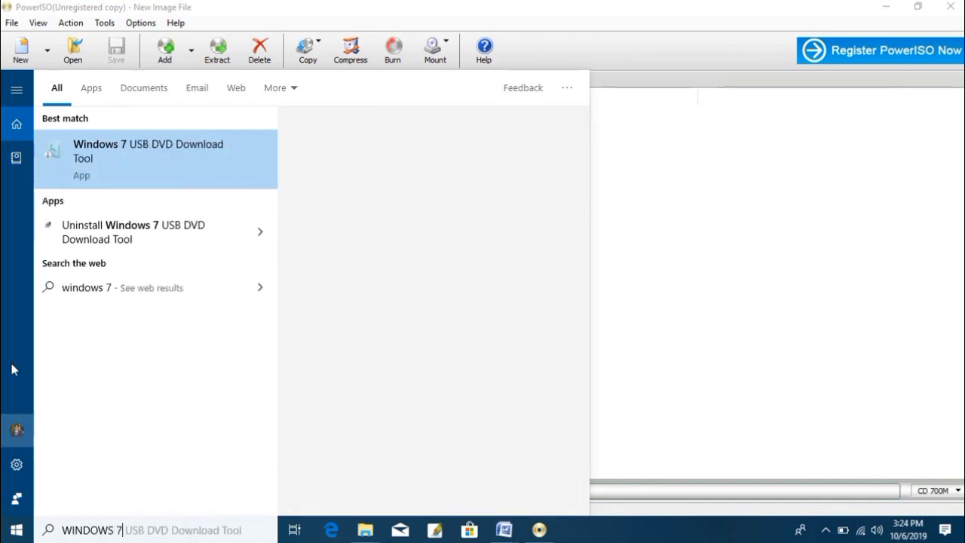
left_click(115, 155)
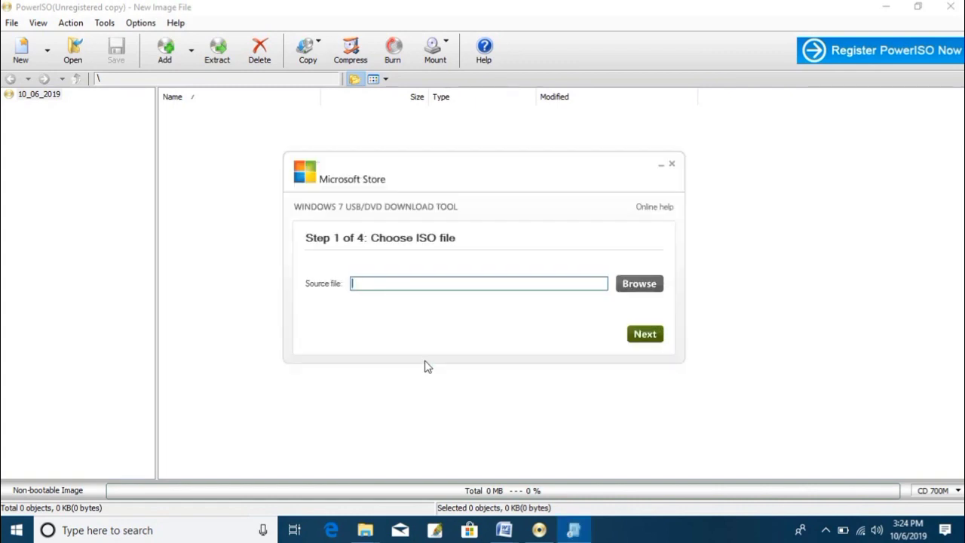
Step: Load Windows®XP.iso from the Desktop as the source file in the Windows 7 USB/DVD Download Tool, and close the tool
left_click(629, 286)
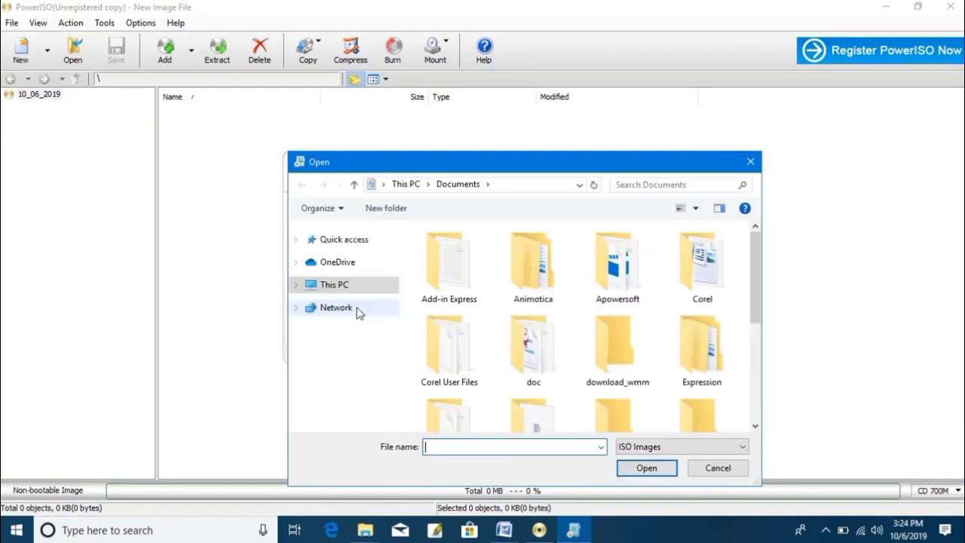
left_click_drag(754, 268, 757, 431)
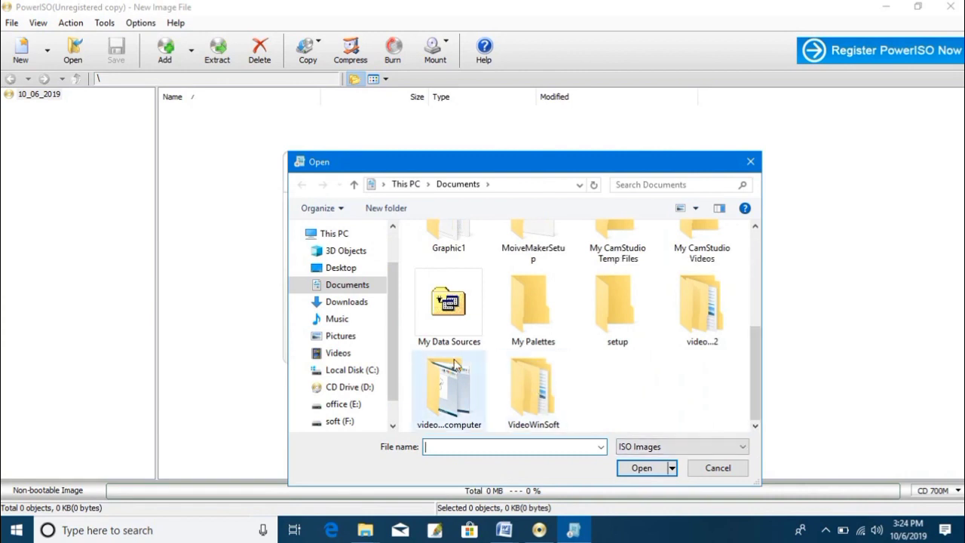
left_click(341, 268)
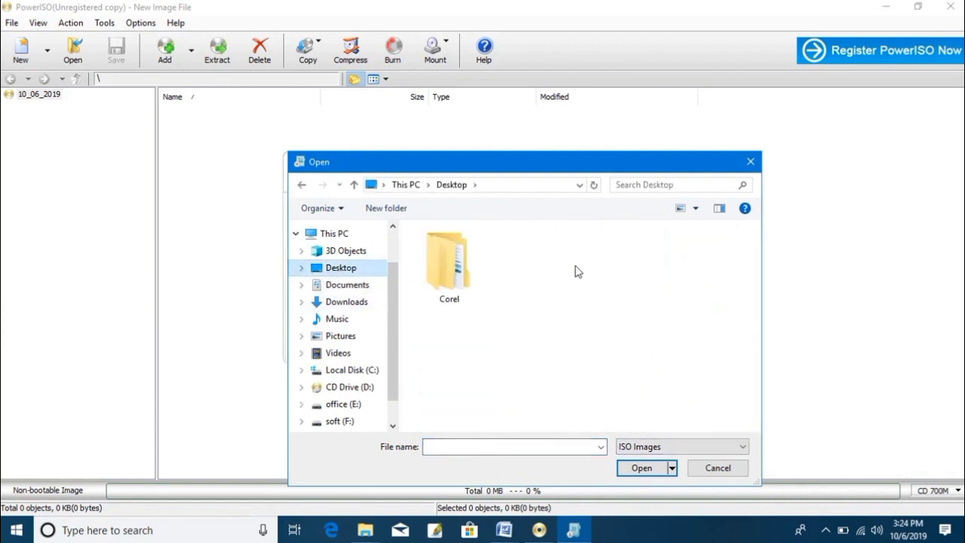
left_click_drag(759, 274, 759, 321)
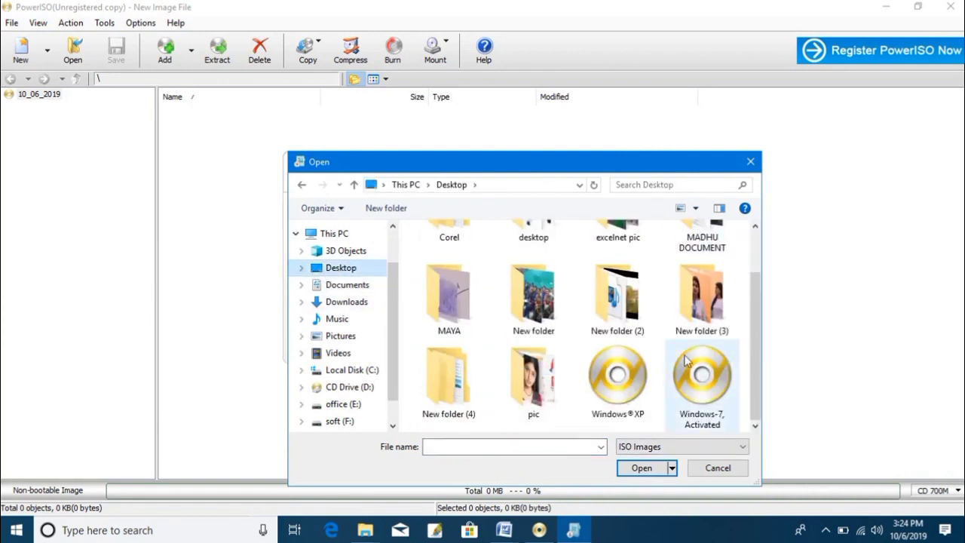
left_click(633, 383)
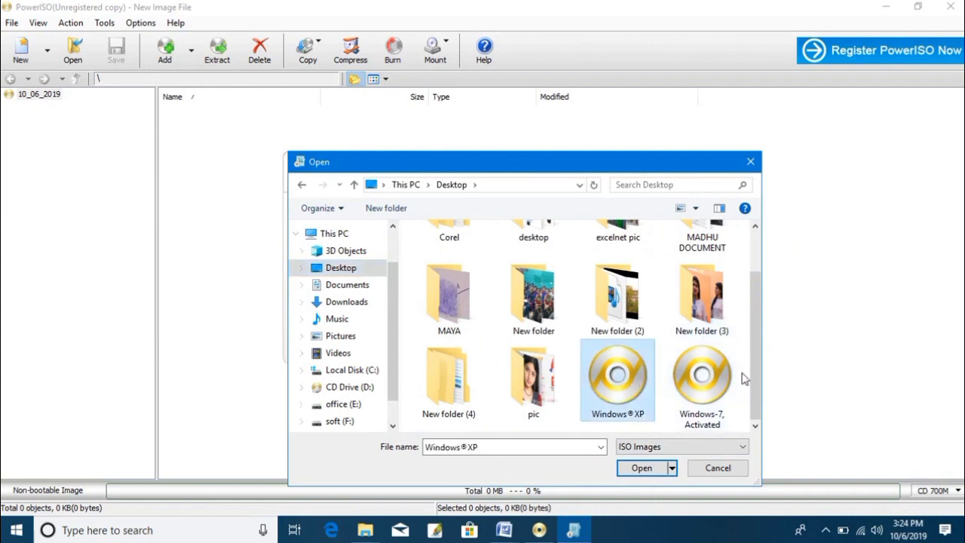
left_click(642, 468)
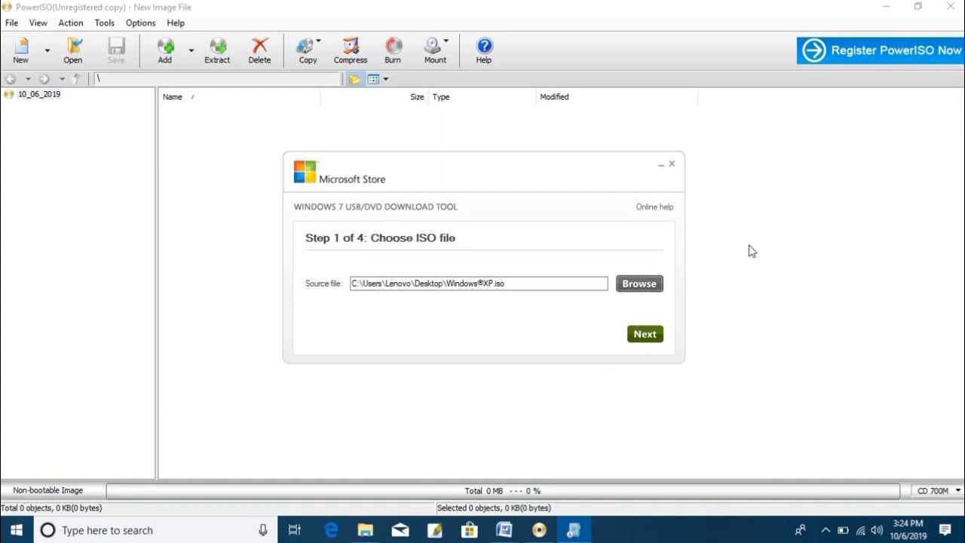
left_click(672, 165)
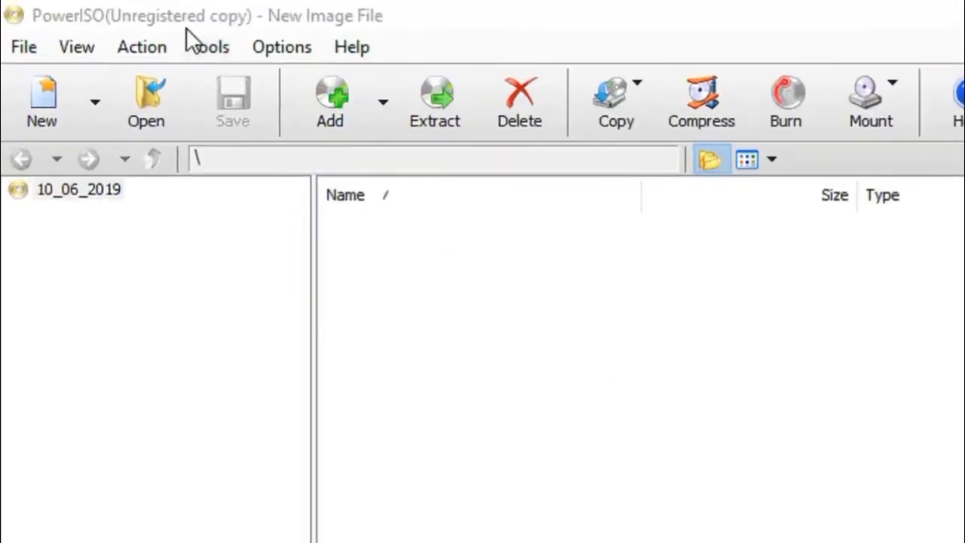
Step: Start Create bootable USB drive in PowerISO, agreeing to run it as administrator and continuing unregistered
left_click(218, 44)
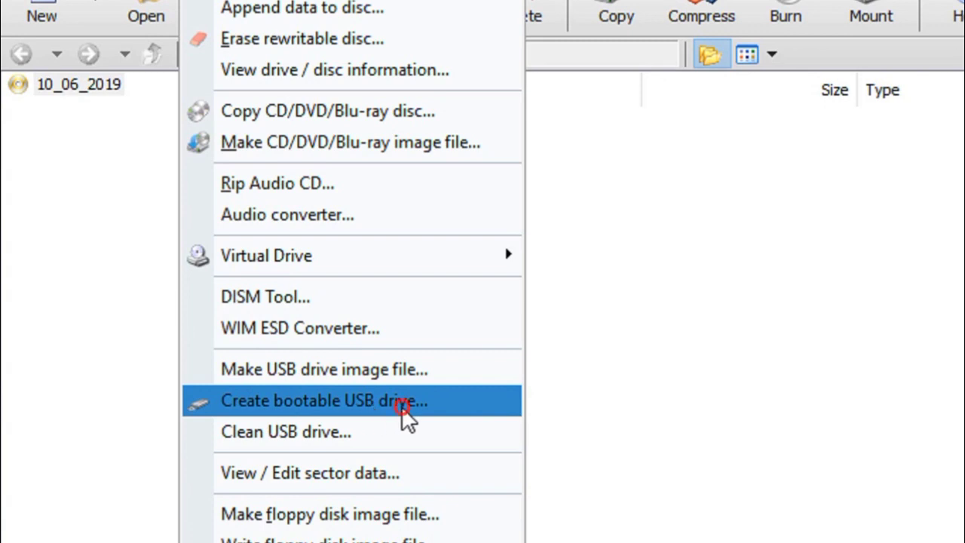
left_click(402, 407)
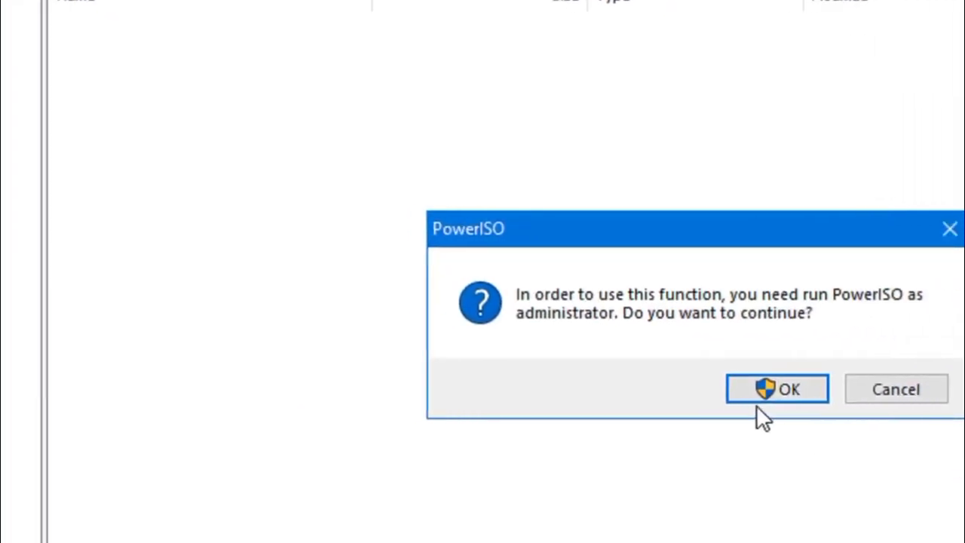
left_click(728, 392)
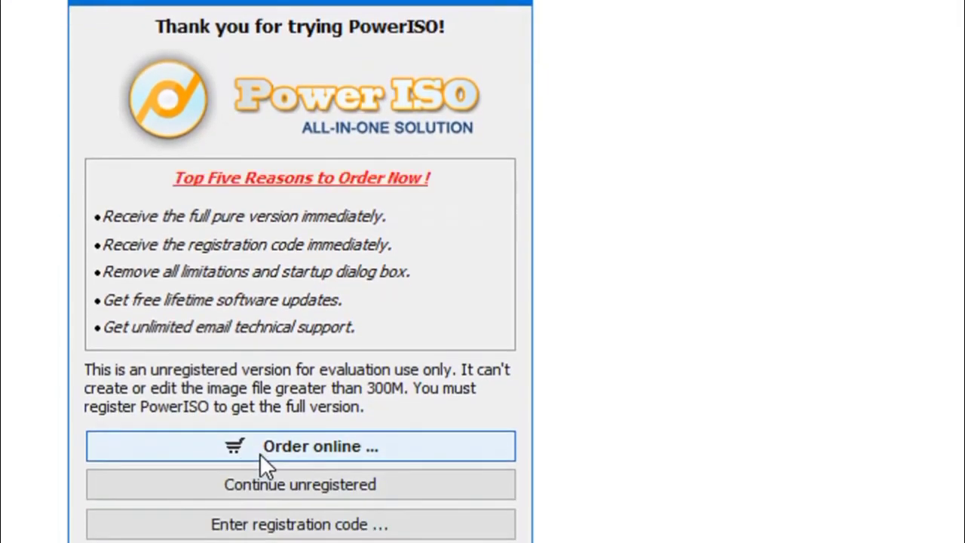
left_click(276, 485)
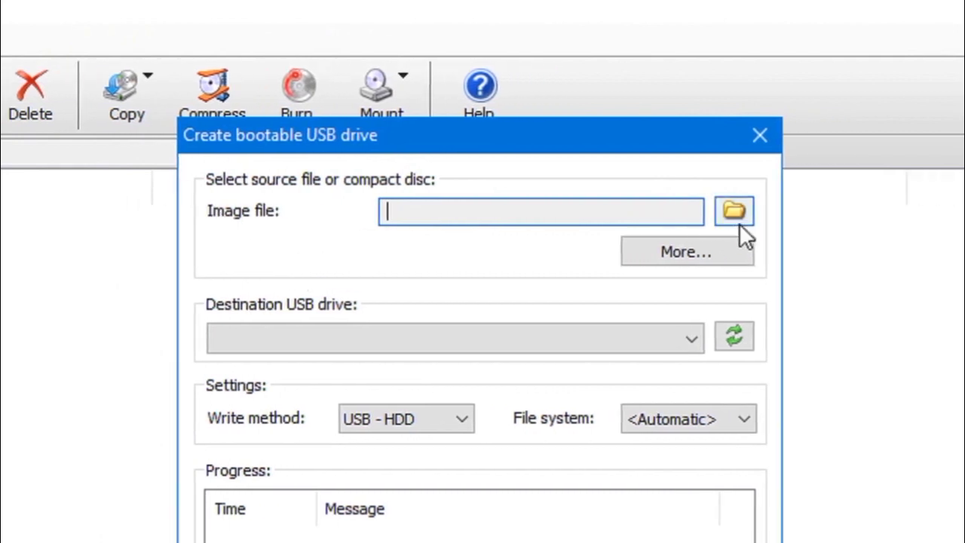
Step: Load Windows-7, Activated.iso from the document folder on office (E:) as the image file for the bootable USB drive
left_click(736, 219)
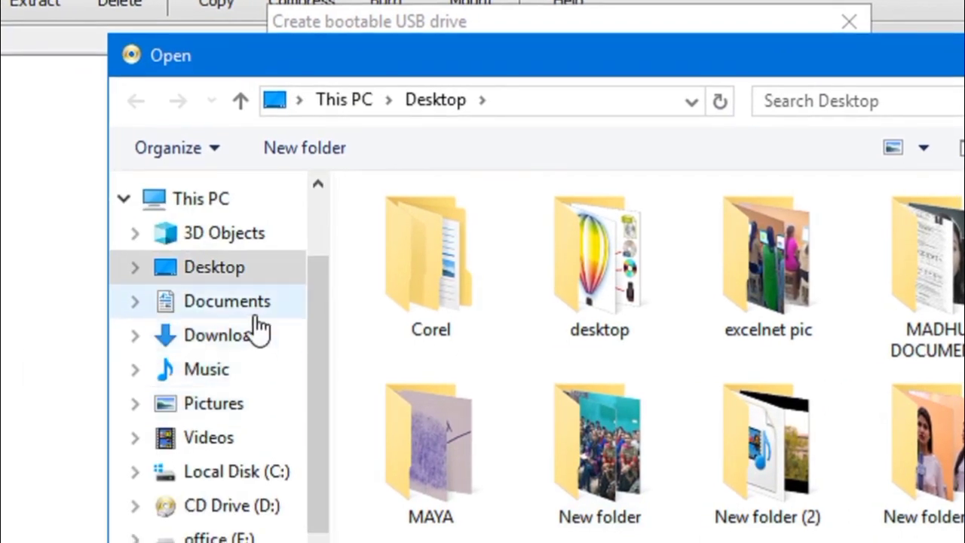
left_click(255, 313)
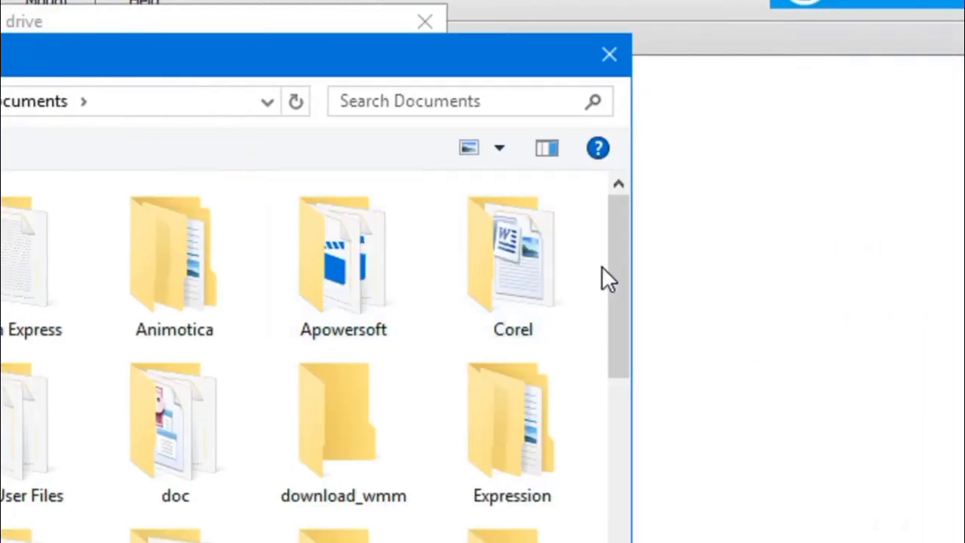
left_click_drag(618, 270, 639, 537)
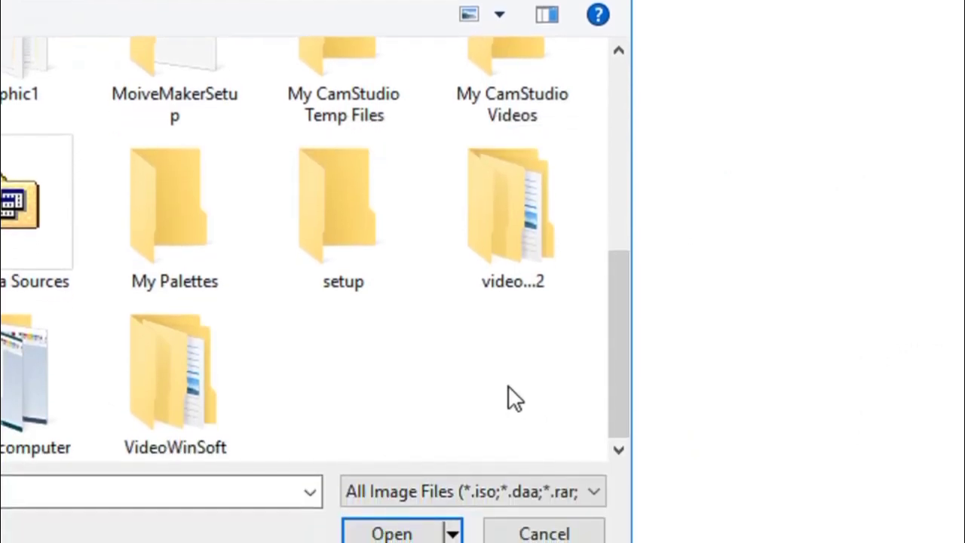
left_click(407, 423)
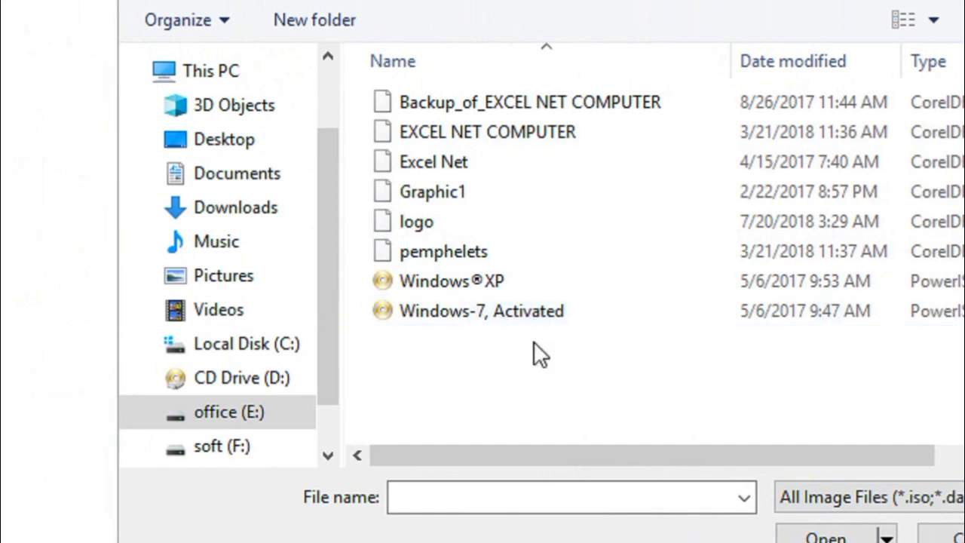
left_click(586, 313)
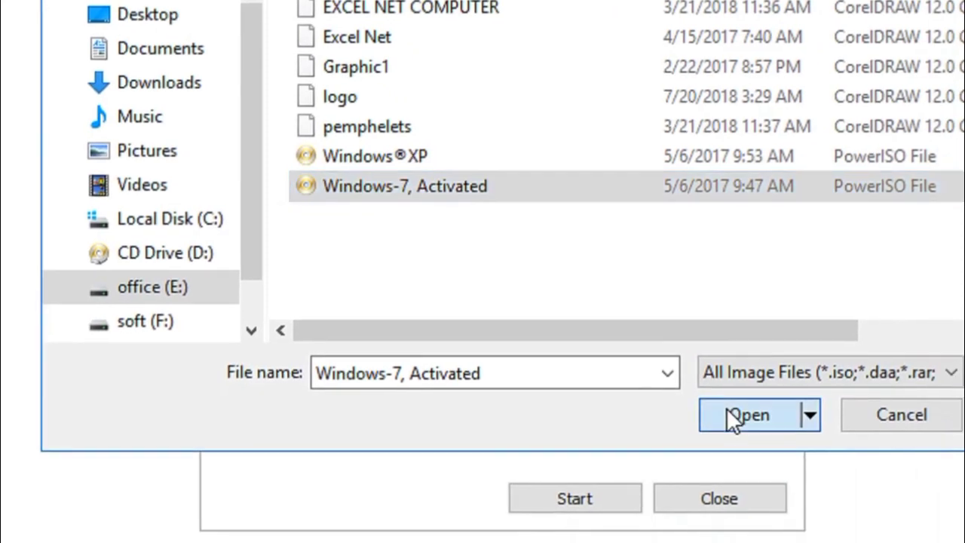
left_click(730, 419)
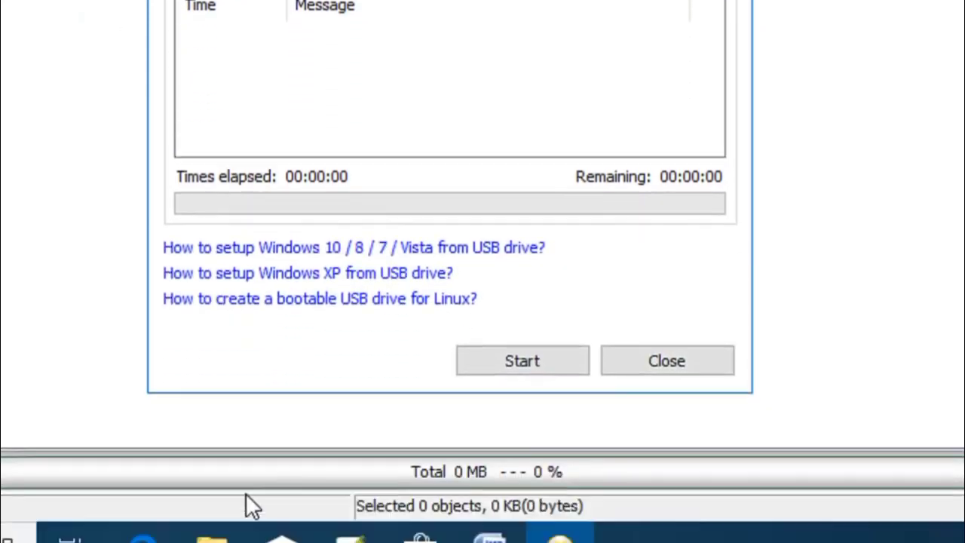
Step: Switch to This PC in File Explorer and quick-format USB Drive (H:) as FAT32 with a 4096-byte allocation unit size
mouse_move(212, 538)
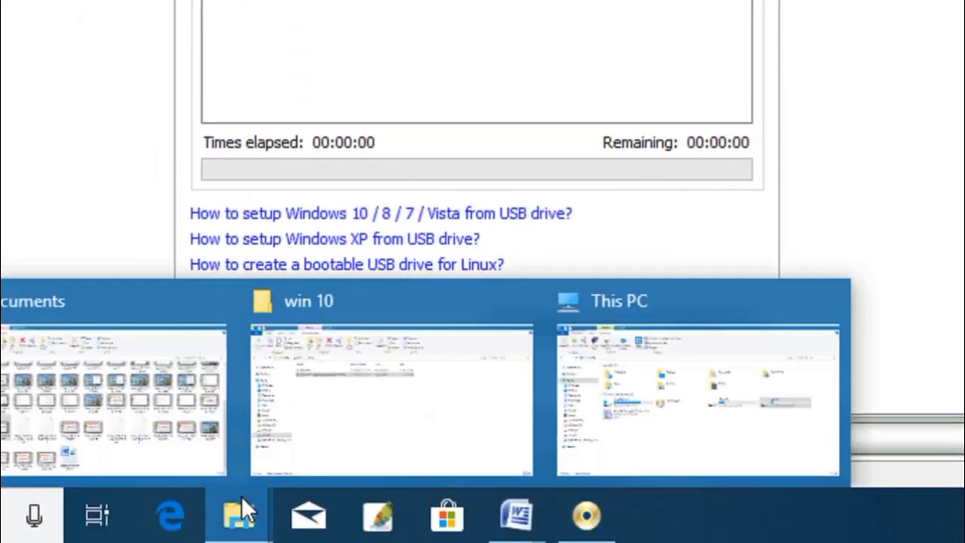
left_click(602, 325)
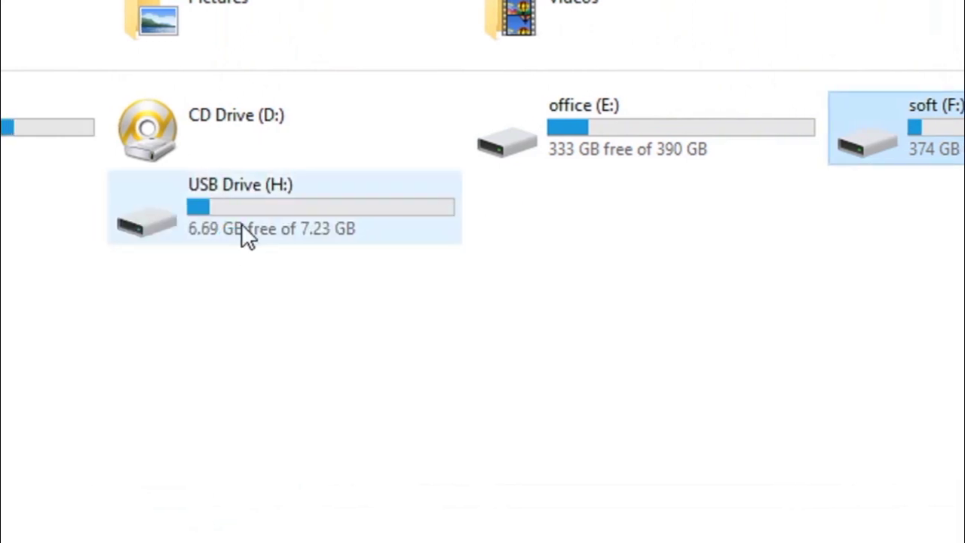
right_click(247, 199)
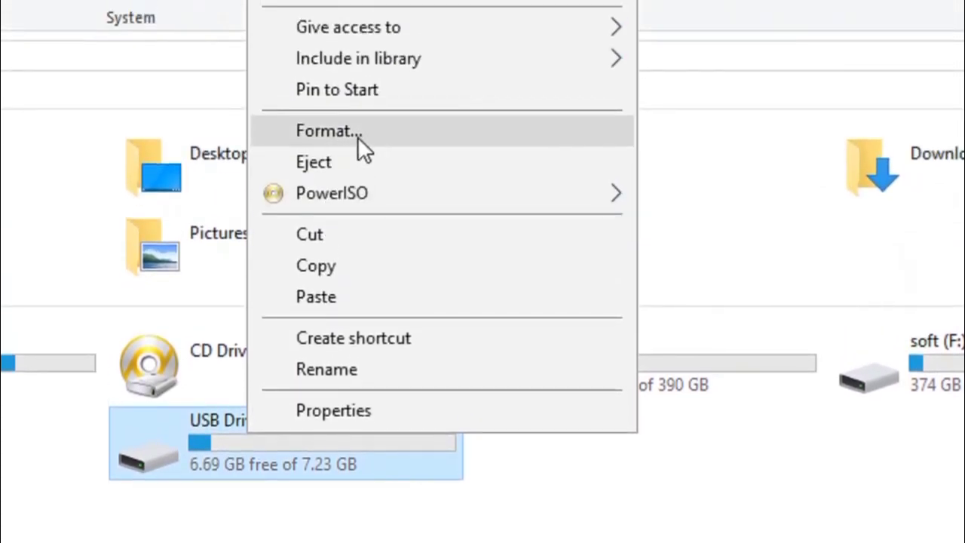
left_click(359, 140)
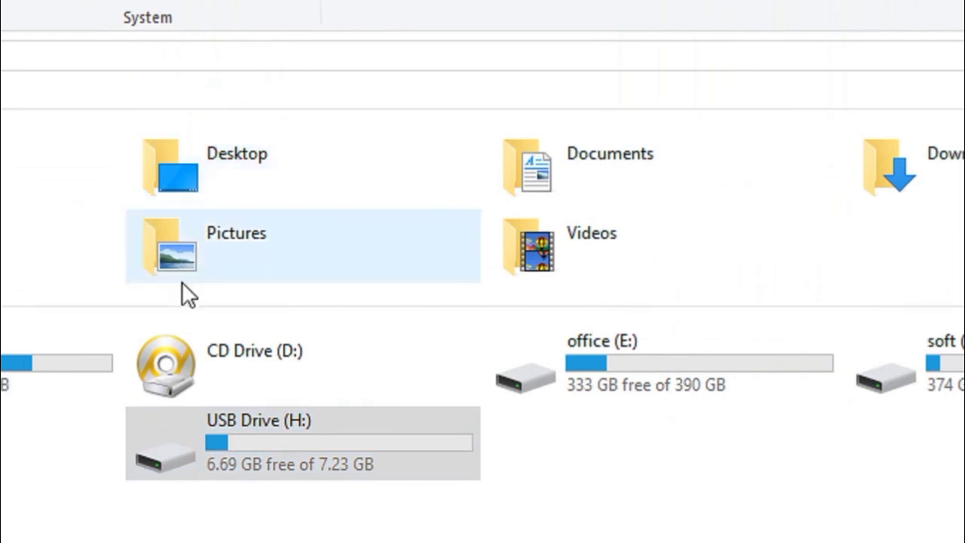
left_click_drag(165, 233, 580, 31)
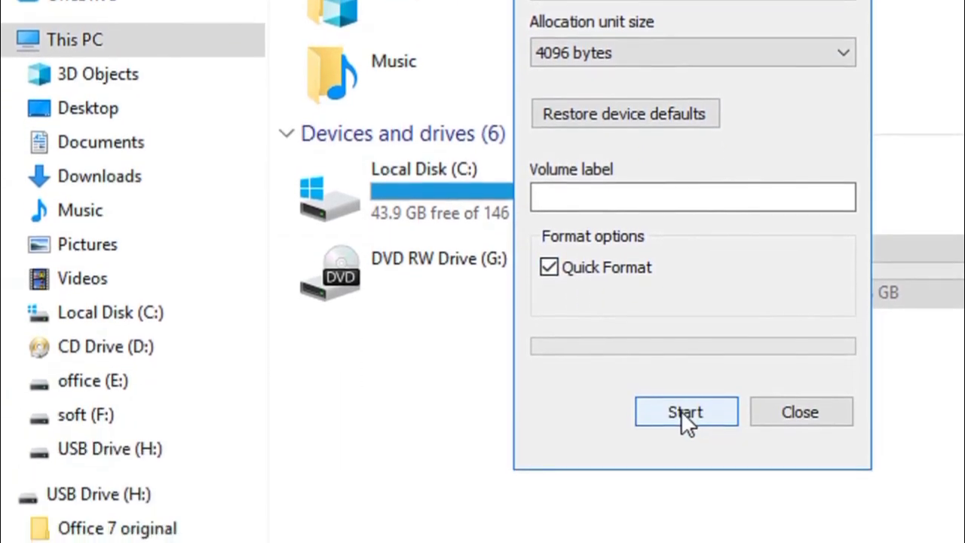
left_click(682, 410)
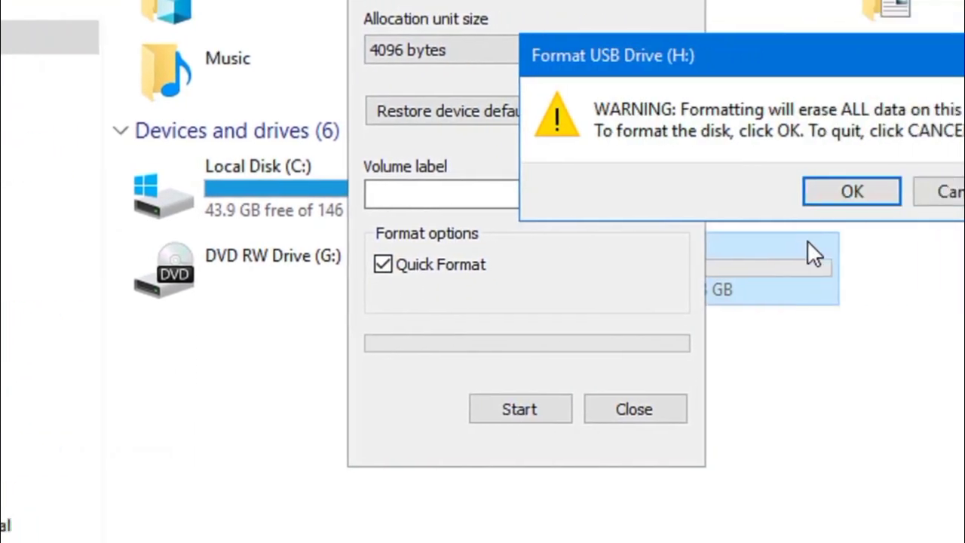
left_click(758, 205)
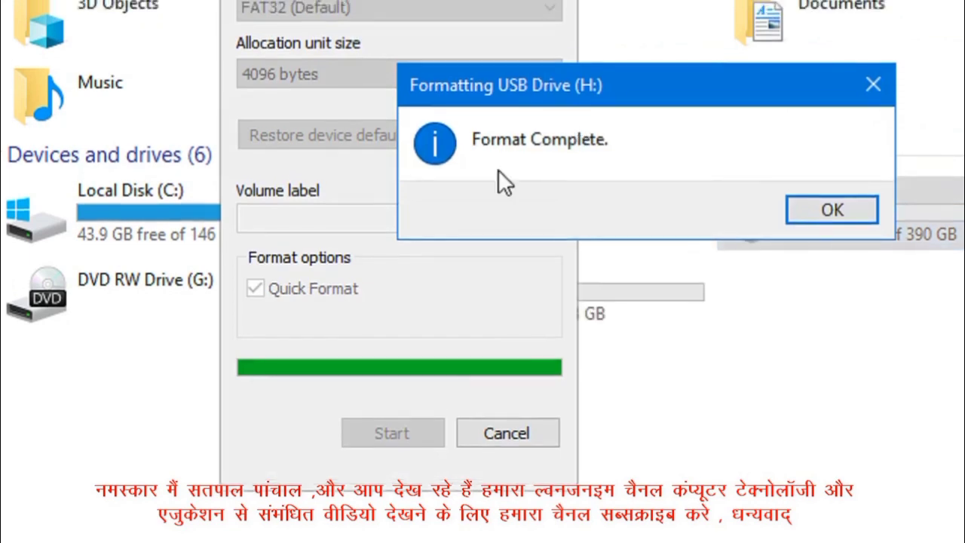
left_click(811, 210)
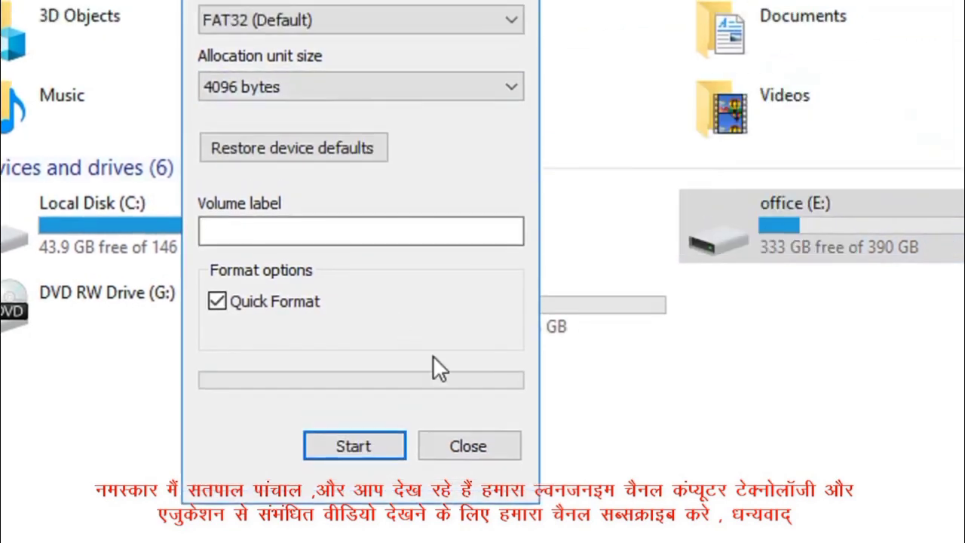
left_click(468, 446)
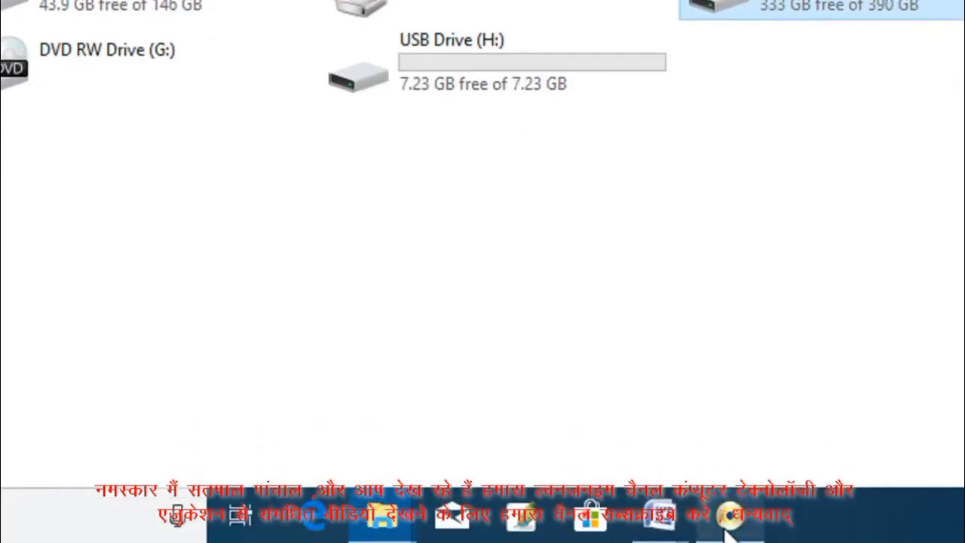
Step: Return to PowerISO, try to select a destination USB drive, and close the Create bootable USB drive dialog
left_click(728, 530)
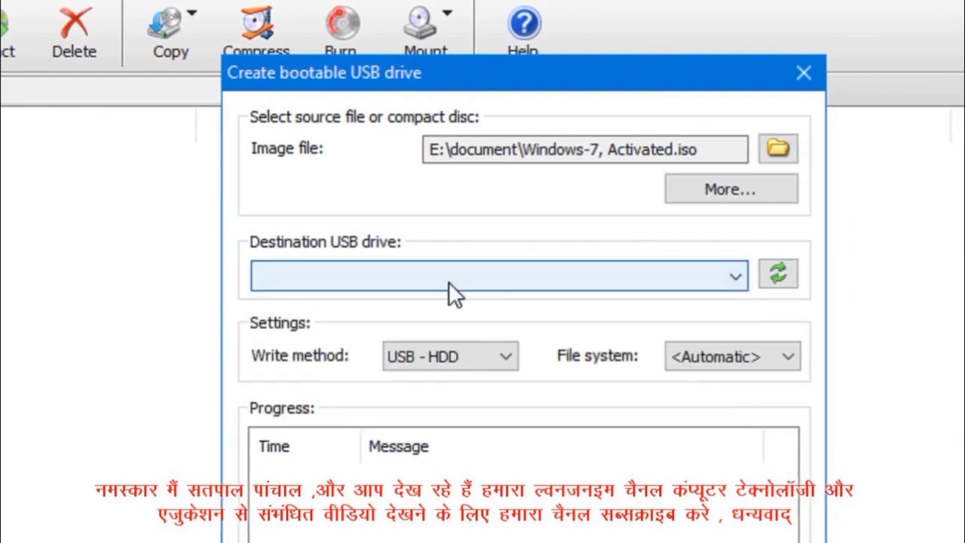
left_click(447, 284)
left_click(439, 286)
left_click(725, 279)
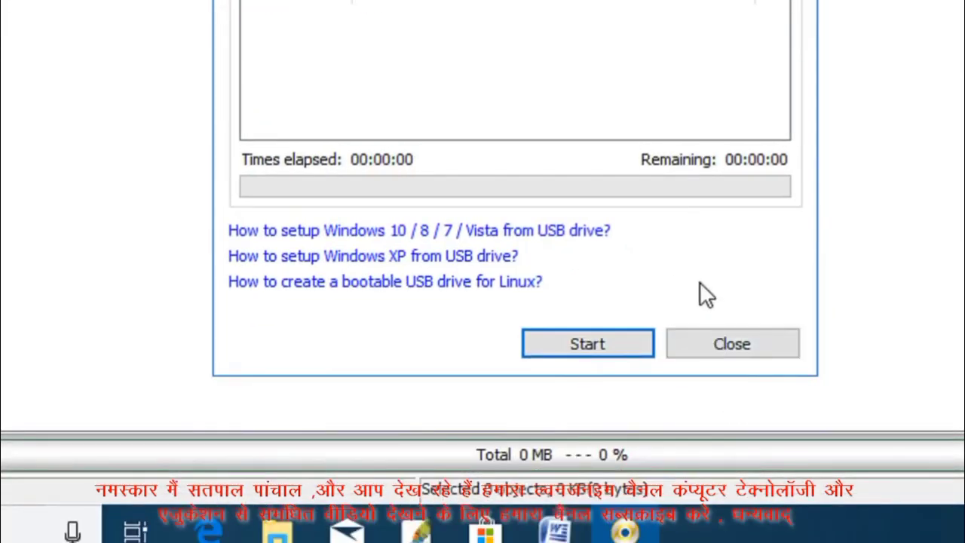
left_click(705, 344)
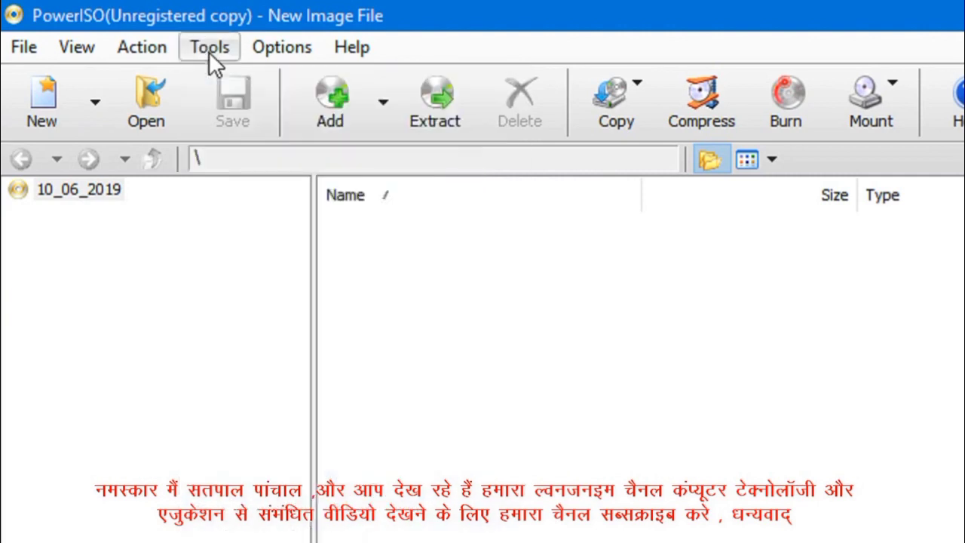
Step: Reopen Create bootable USB drive and load Windows-7, Activated.iso from the document folder on office (E:) as the image file
left_click(210, 50)
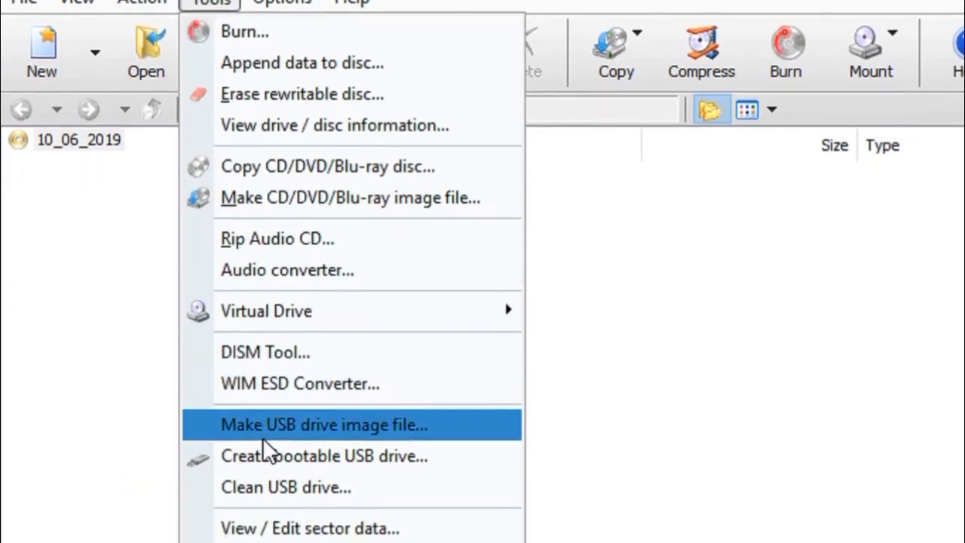
left_click(333, 407)
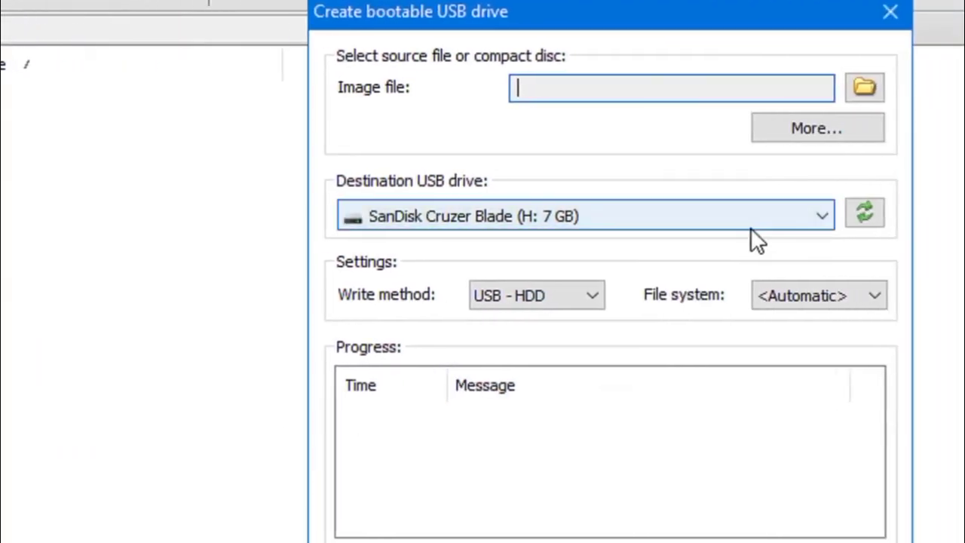
left_click(852, 90)
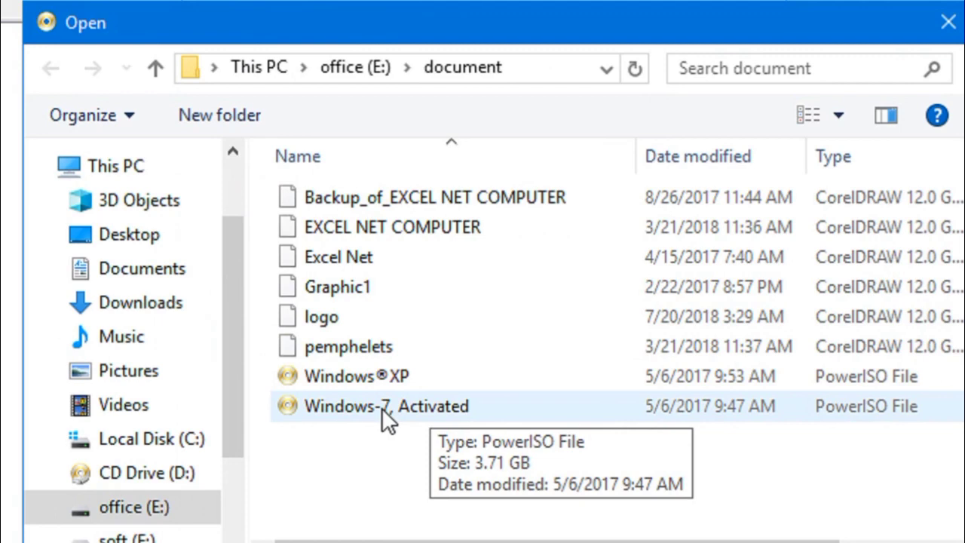
left_click(378, 408)
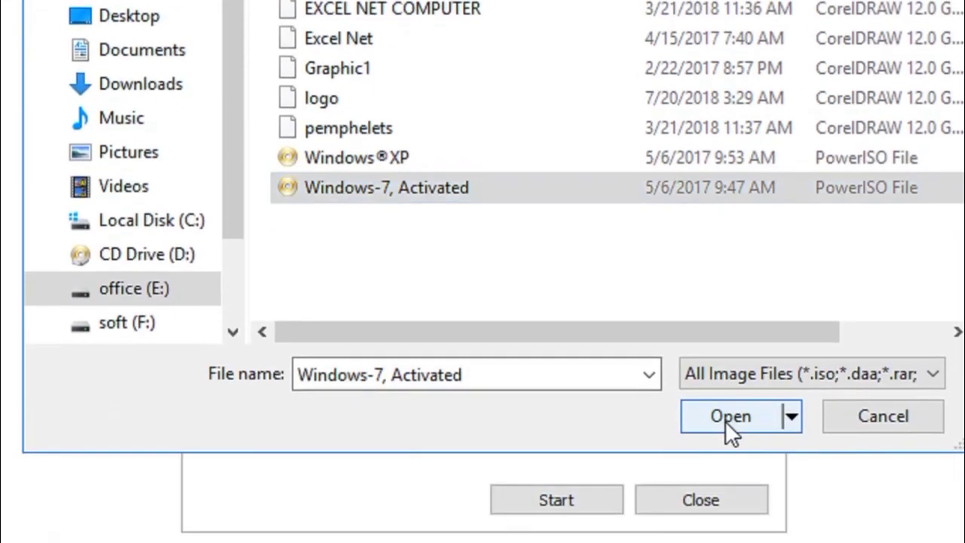
left_click(725, 418)
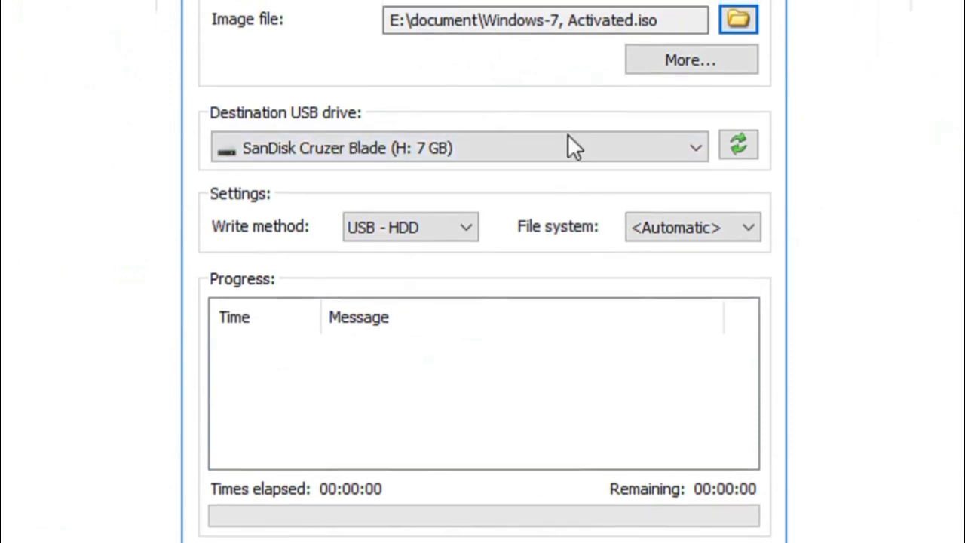
Step: Choose SanDisk Cruzer Blade (H: 7 GB) as the destination USB drive and start writing with USB-HDD and the automatic file system
left_click(693, 169)
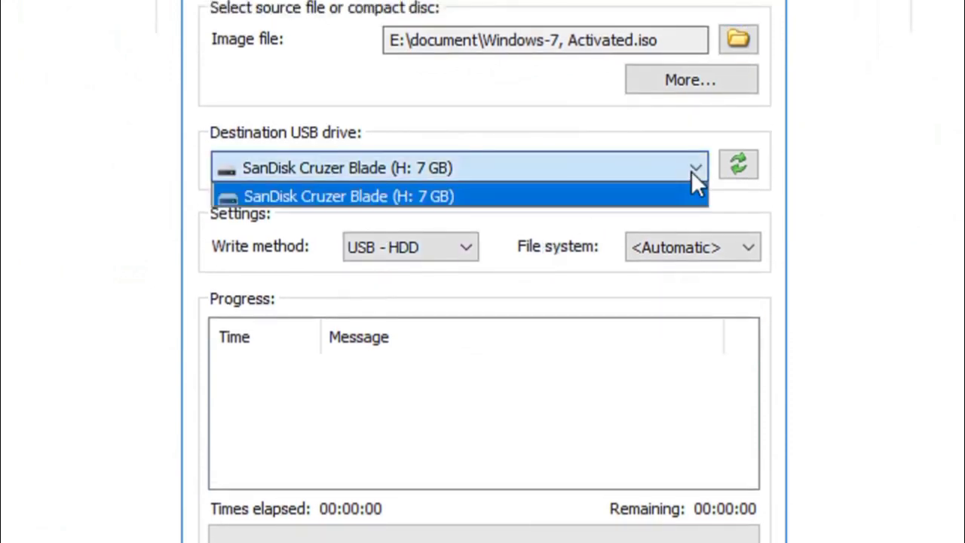
left_click(447, 195)
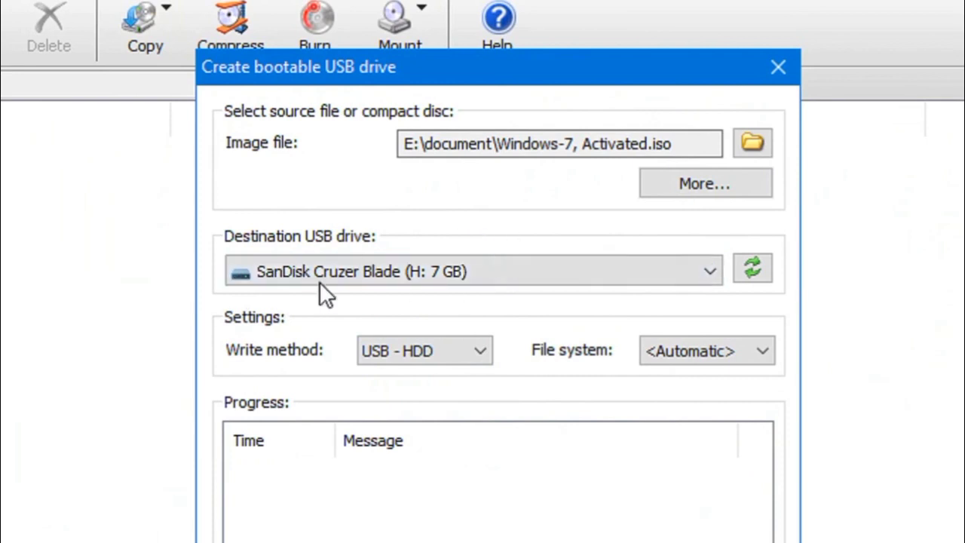
left_click(492, 276)
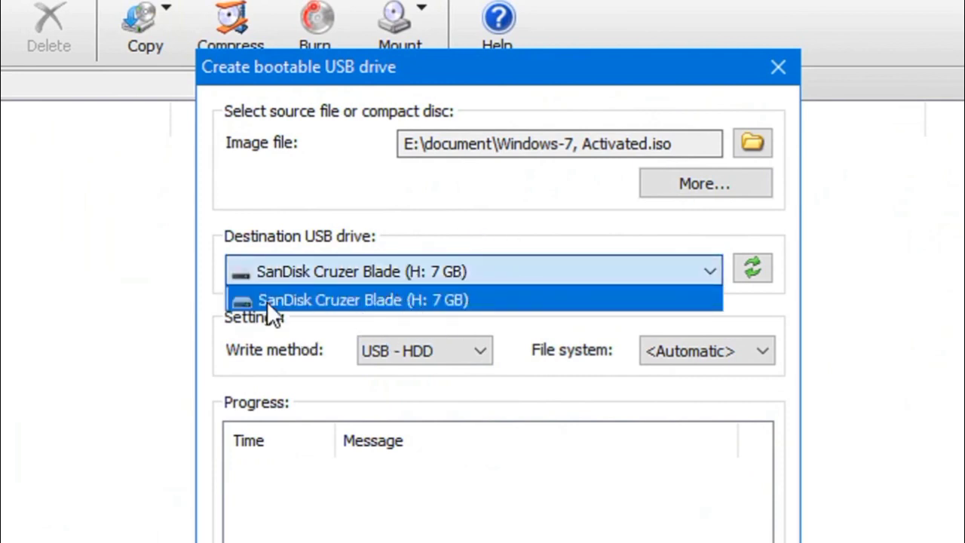
left_click(412, 294)
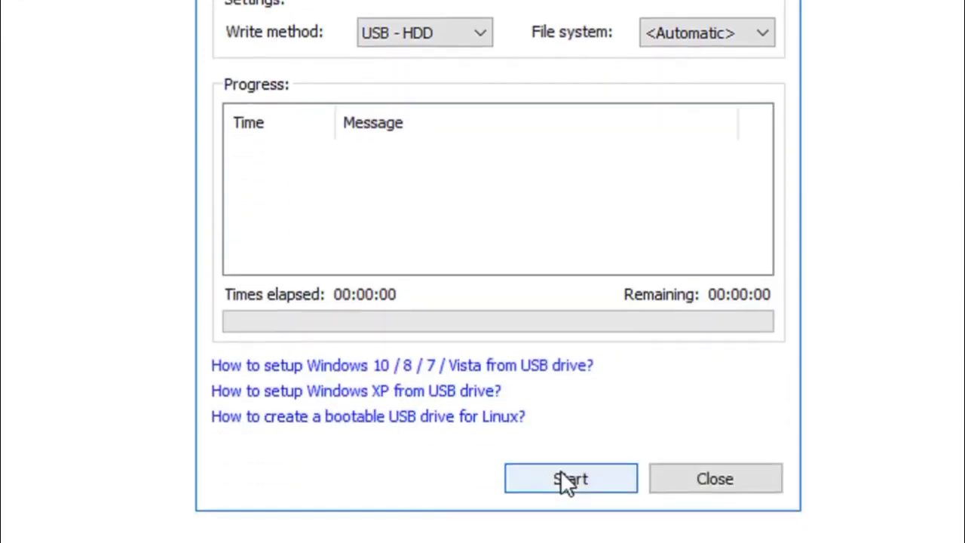
left_click(562, 473)
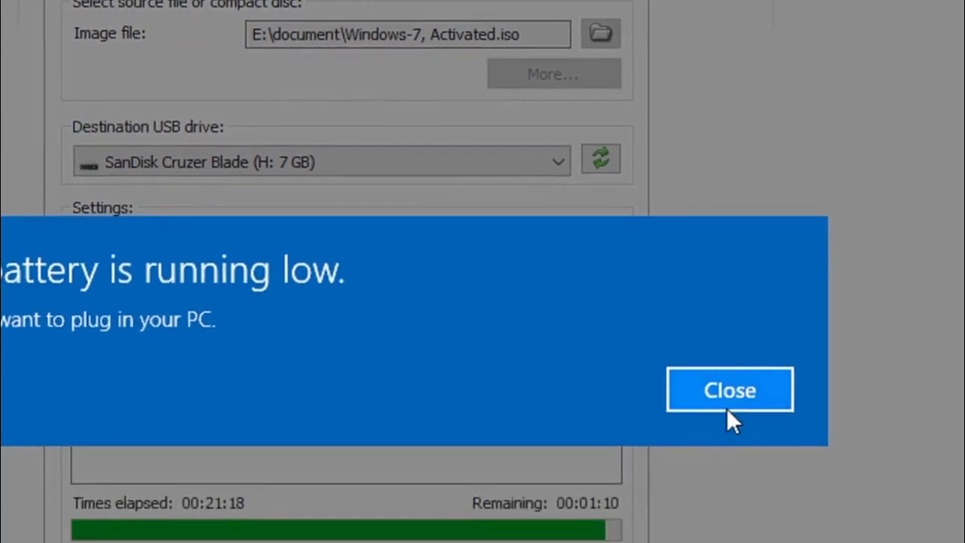
Step: Dismiss the low-battery notice during writing, acknowledge the completed write, and close the Create bootable USB drive dialog
left_click(726, 407)
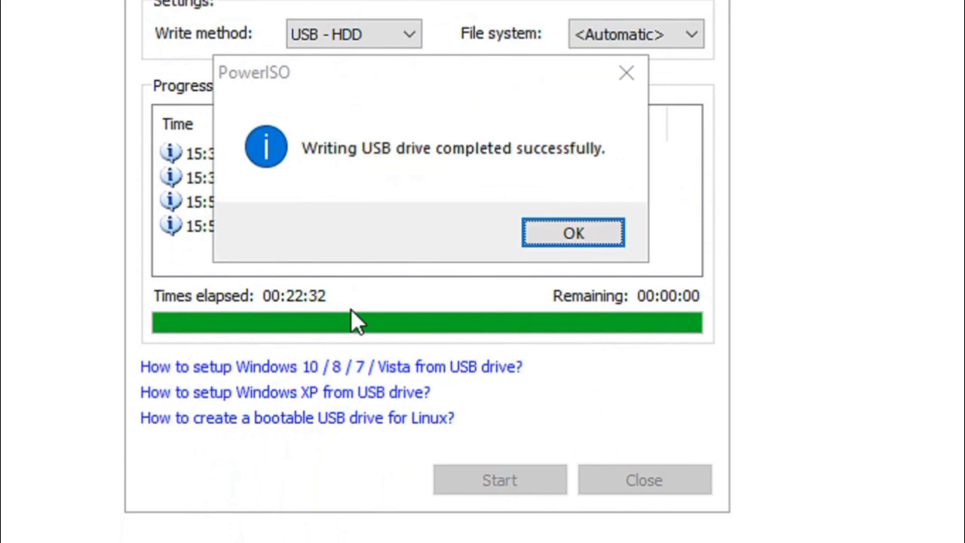
left_click(583, 236)
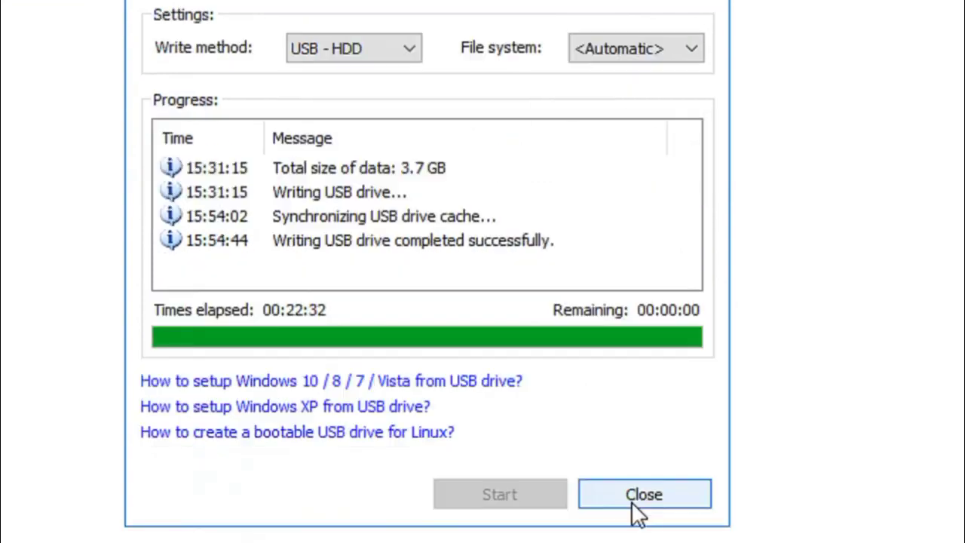
left_click(633, 441)
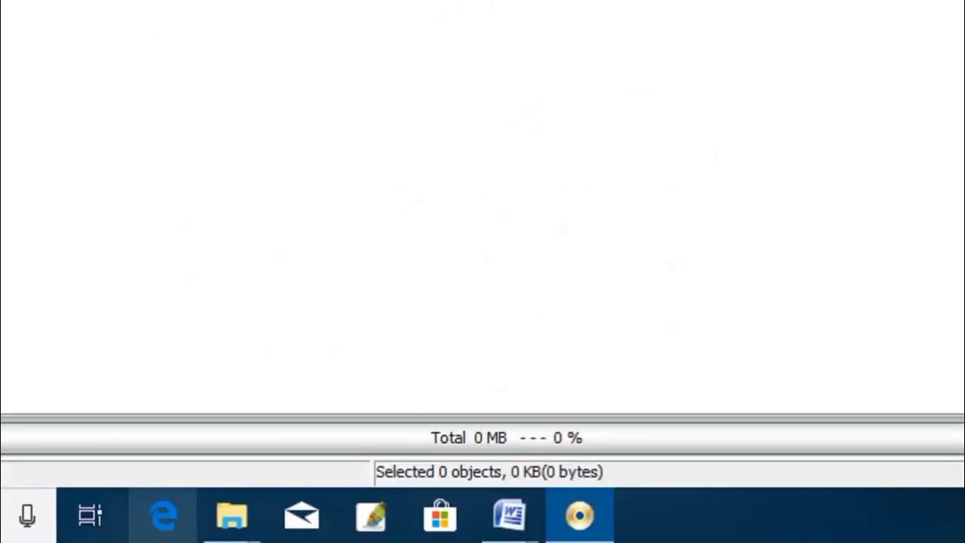
Step: Switch to This PC in File Explorer, inspect the newly written USB drive H:, and return to PowerISO
mouse_move(247, 525)
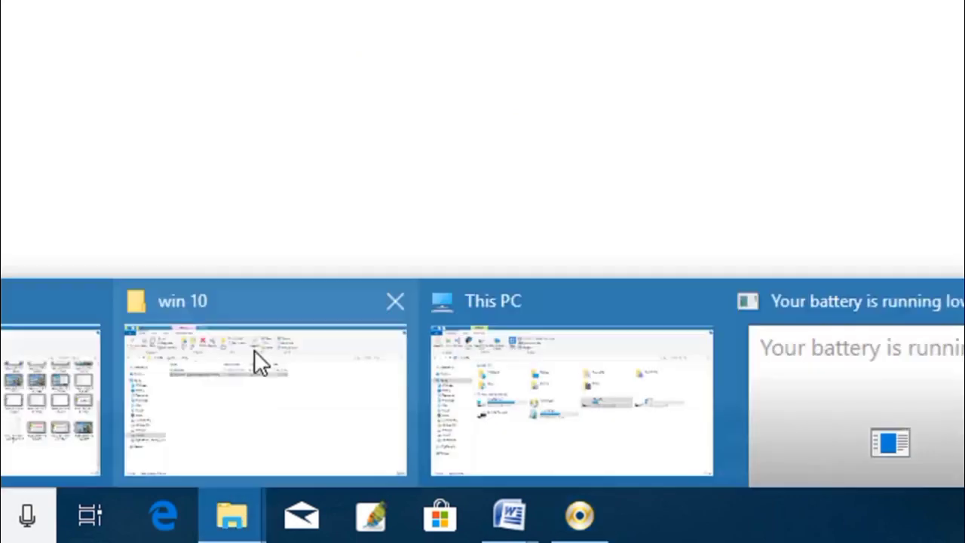
left_click(509, 320)
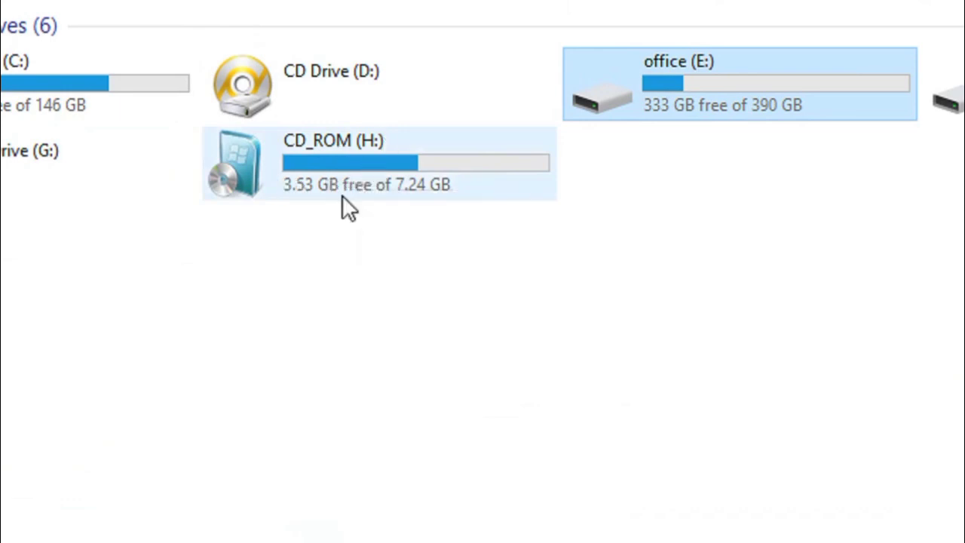
right_click(359, 177)
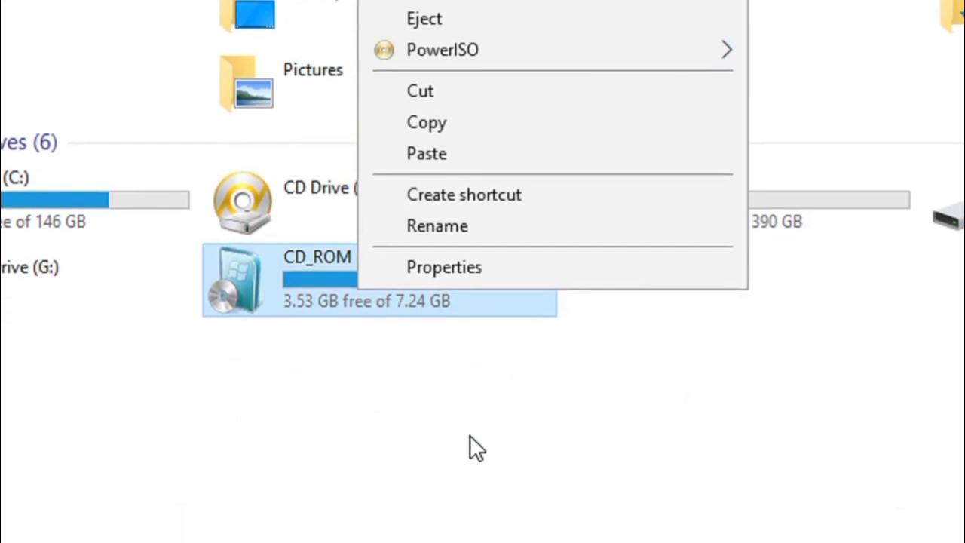
left_click(470, 416)
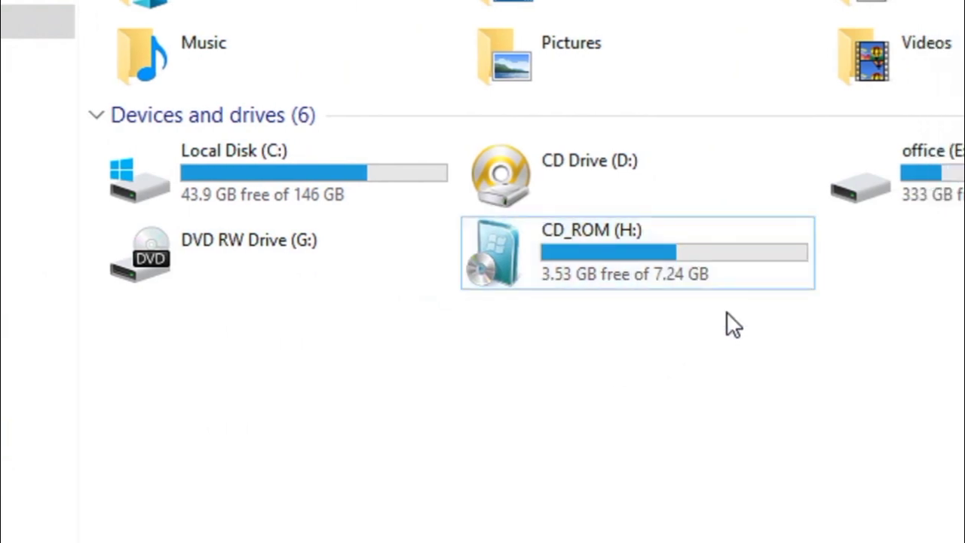
left_click(747, 521)
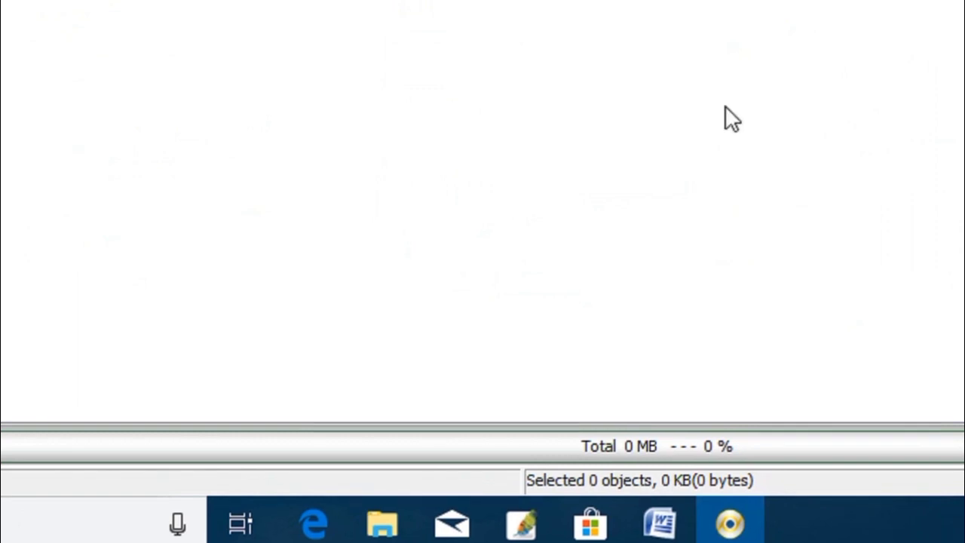